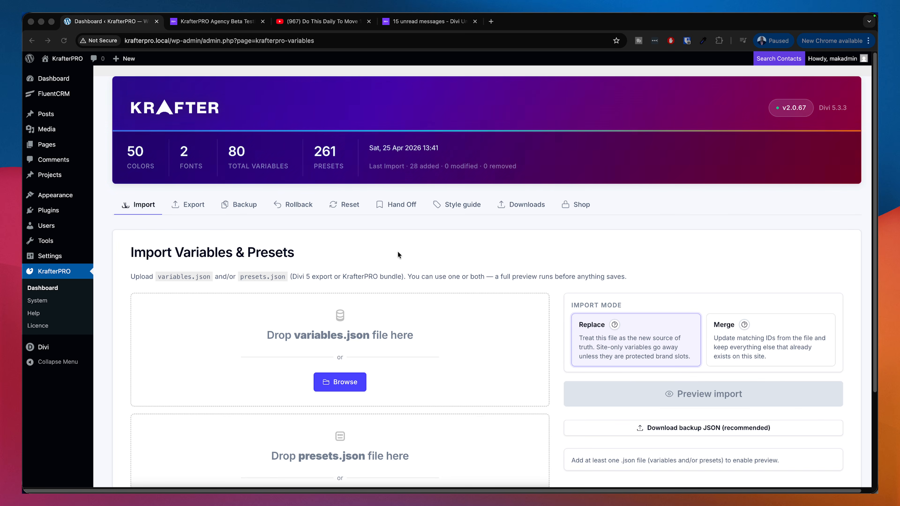
- Open the Hand Off section and look over the Website Hand Off Document form
{"action": "left_click", "coordinate": [408, 222]}
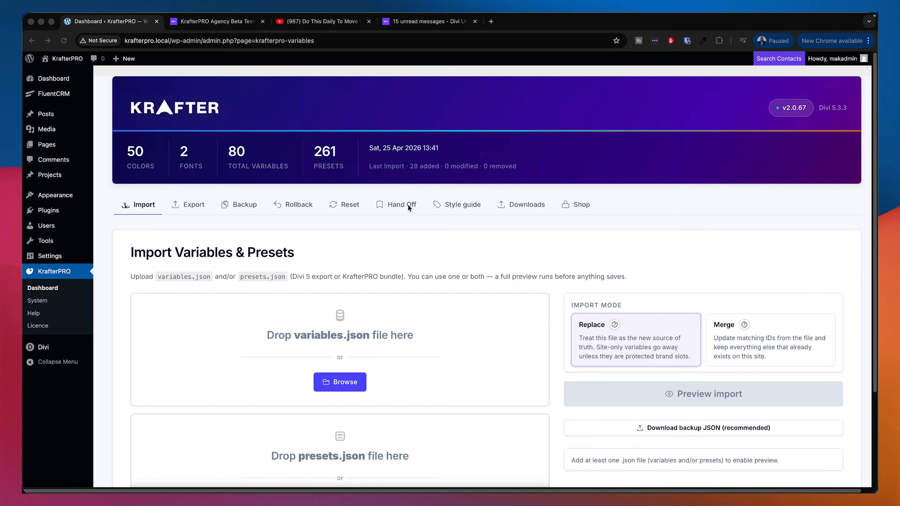
{"action": "left_click", "coordinate": [404, 205]}
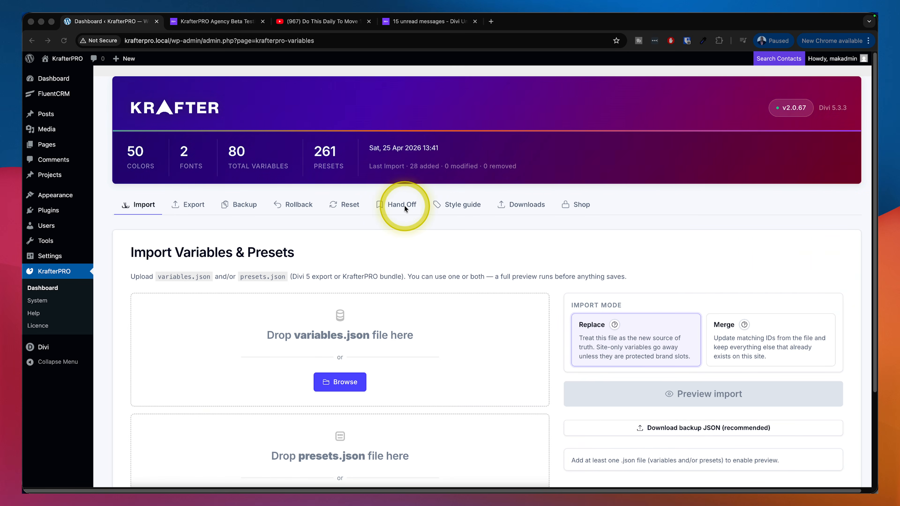
{"action": "left_click", "coordinate": [404, 205]}
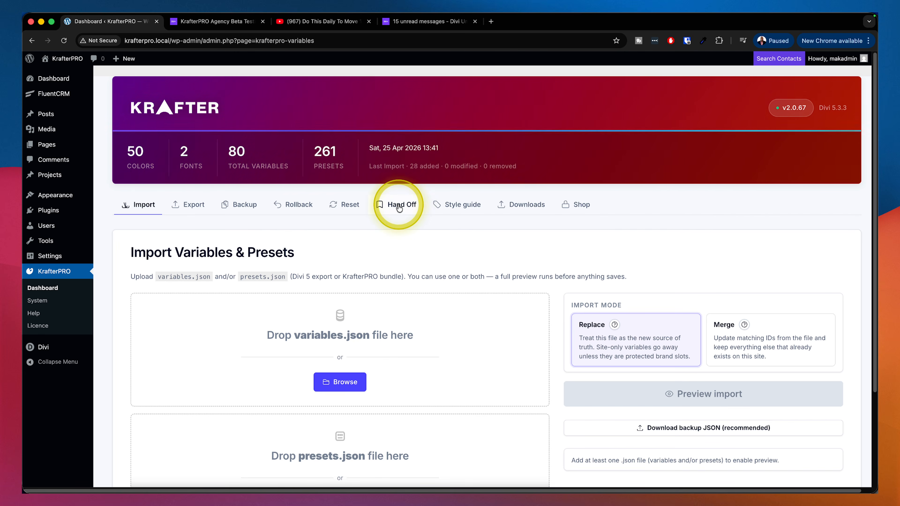
{"action": "scroll", "coordinate": [564, 299], "scroll_direction": "down", "scroll_amount": 5}
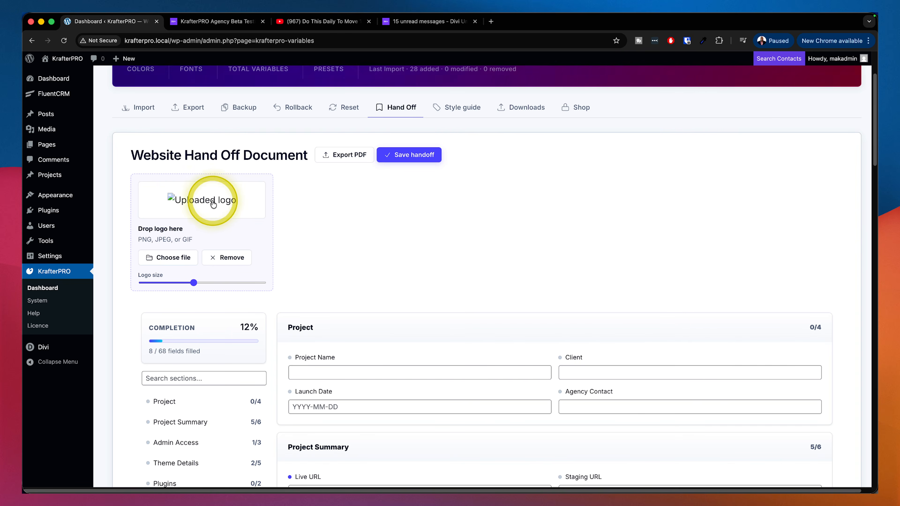
{"action": "scroll", "coordinate": [365, 259], "scroll_direction": "up", "scroll_amount": 1}
{"action": "scroll", "coordinate": [364, 260], "scroll_direction": "up", "scroll_amount": 5}
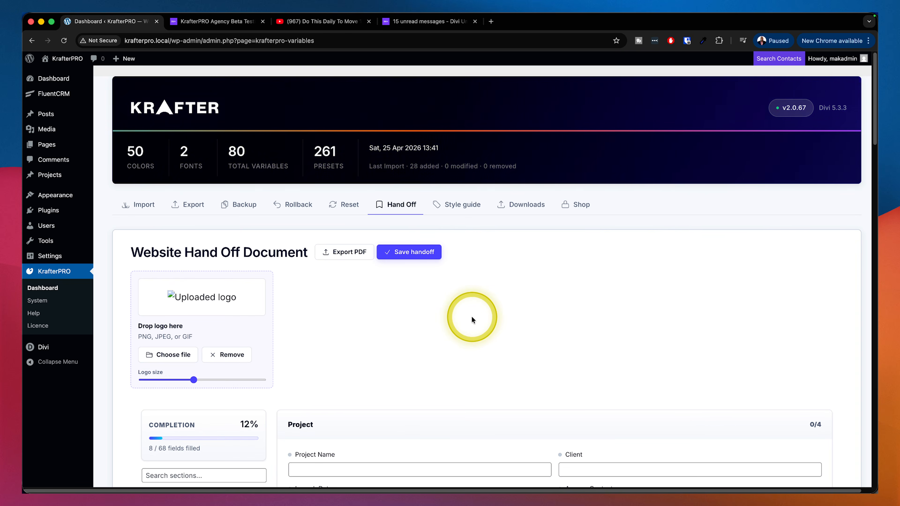
- Capture the KRAFTER logo from the page header, use it as the hand-off document's logo and reduce its size slightly
{"action": "key", "text": "super+shift+4"}
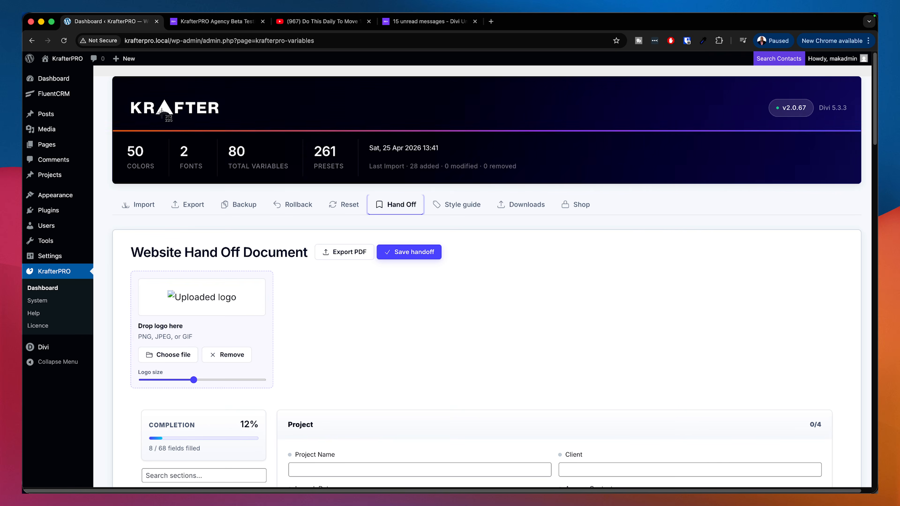
{"action": "left_click_drag", "start_coordinate": [123, 96], "coordinate": [226, 122]}
{"action": "left_click_drag", "start_coordinate": [843, 478], "coordinate": [202, 298]}
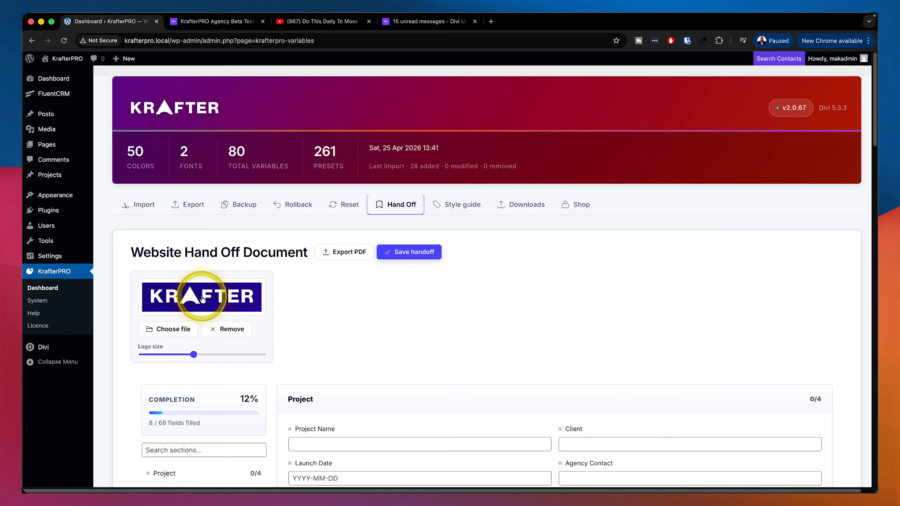
{"action": "left_click_drag", "start_coordinate": [196, 355], "coordinate": [179, 353]}
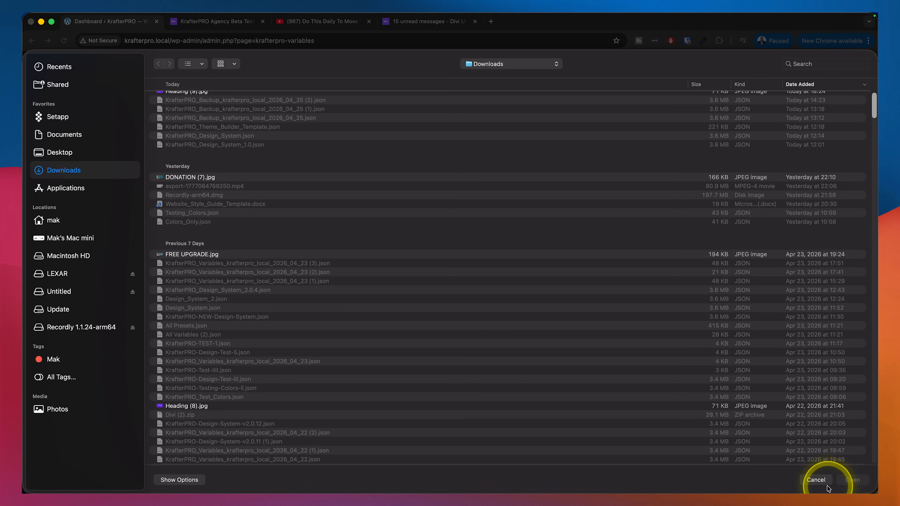
{"action": "left_click", "coordinate": [816, 480]}
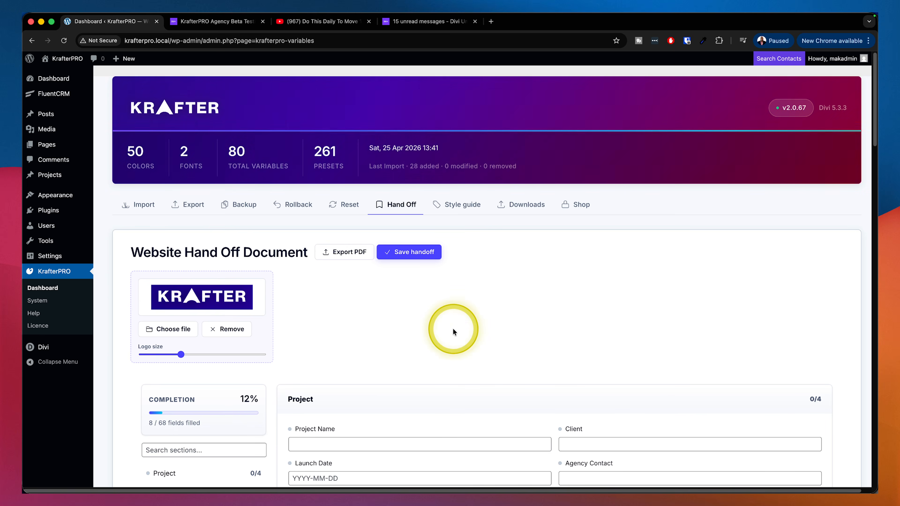
- Enter "none" as the Staging URL in the Project Summary section
{"action": "scroll", "coordinate": [453, 328], "scroll_direction": "down", "scroll_amount": 3}
{"action": "scroll", "coordinate": [454, 328], "scroll_direction": "down", "scroll_amount": 3}
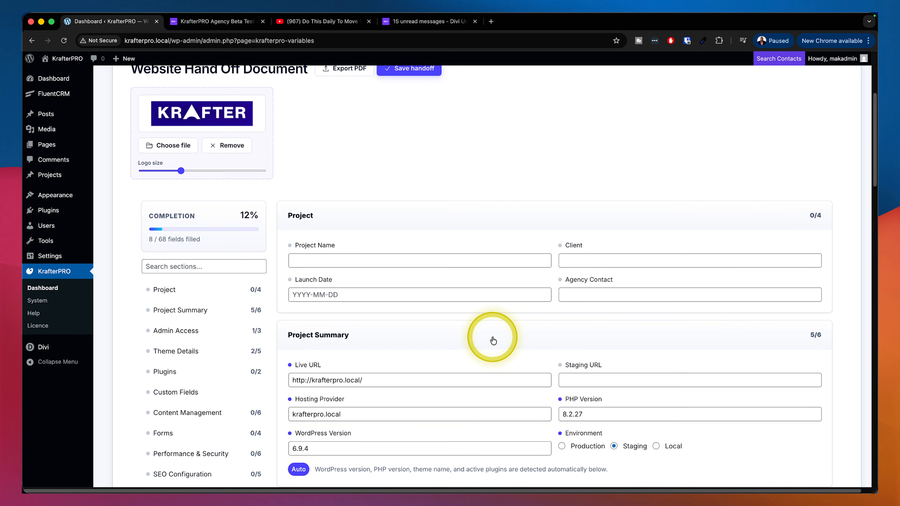
{"action": "scroll", "coordinate": [493, 341], "scroll_direction": "down", "scroll_amount": 2}
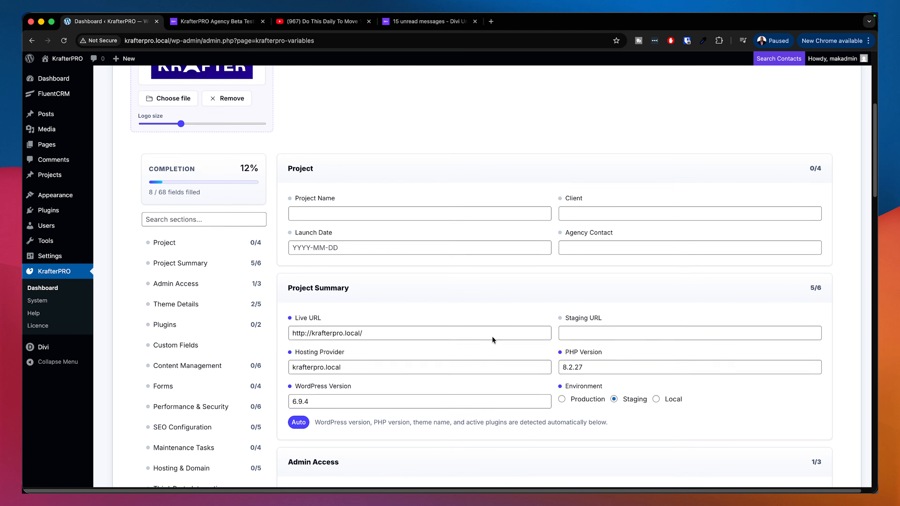
{"action": "scroll", "coordinate": [492, 338], "scroll_direction": "down", "scroll_amount": 2}
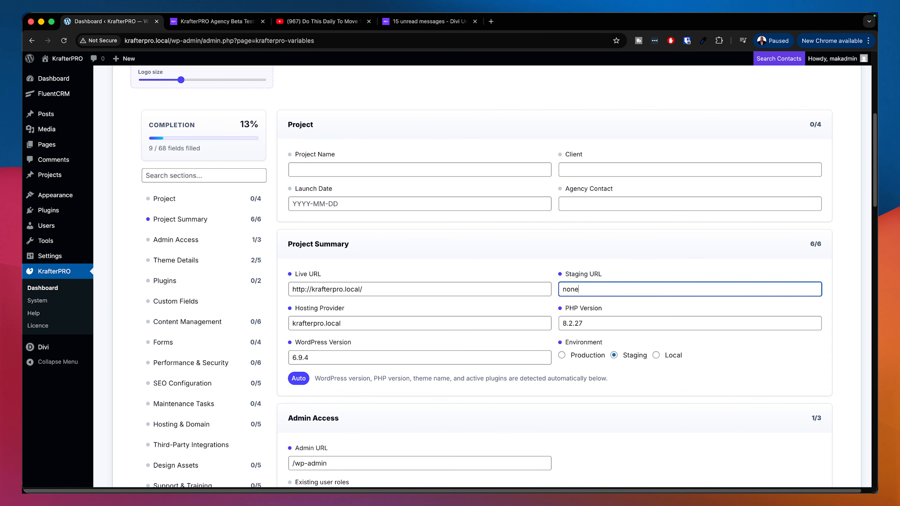
- Examine the fields of the Project, Project Summary, Admin Access, Theme Details and Plugins (Active) sections
{"action": "left_click", "coordinate": [464, 172]}
{"action": "scroll", "coordinate": [495, 322], "scroll_direction": "down", "scroll_amount": 6}
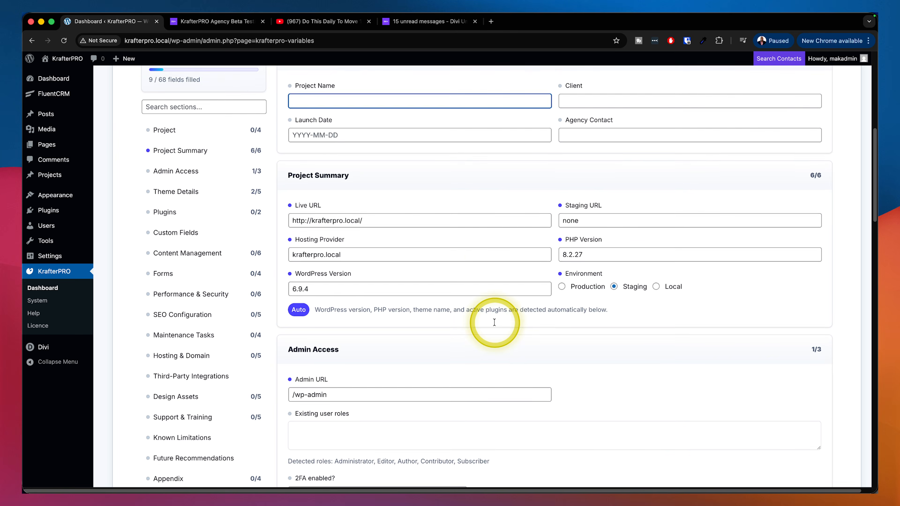
{"action": "scroll", "coordinate": [494, 322], "scroll_direction": "down", "scroll_amount": 6}
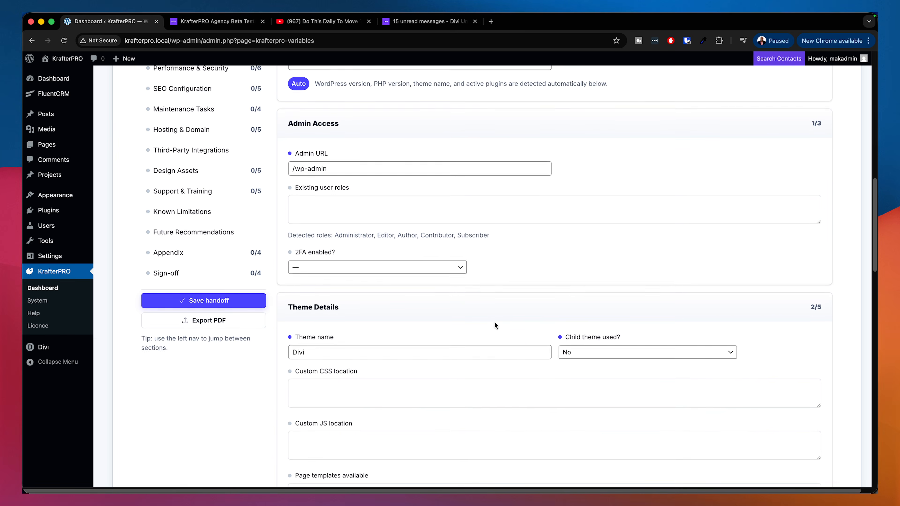
{"action": "left_click", "coordinate": [408, 276]}
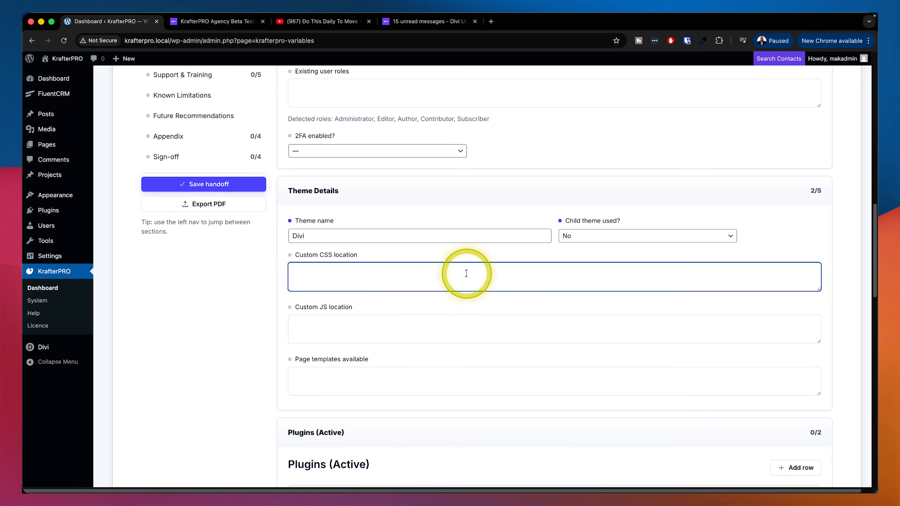
{"action": "scroll", "coordinate": [457, 280], "scroll_direction": "down", "scroll_amount": 2}
{"action": "scroll", "coordinate": [448, 292], "scroll_direction": "down", "scroll_amount": 6}
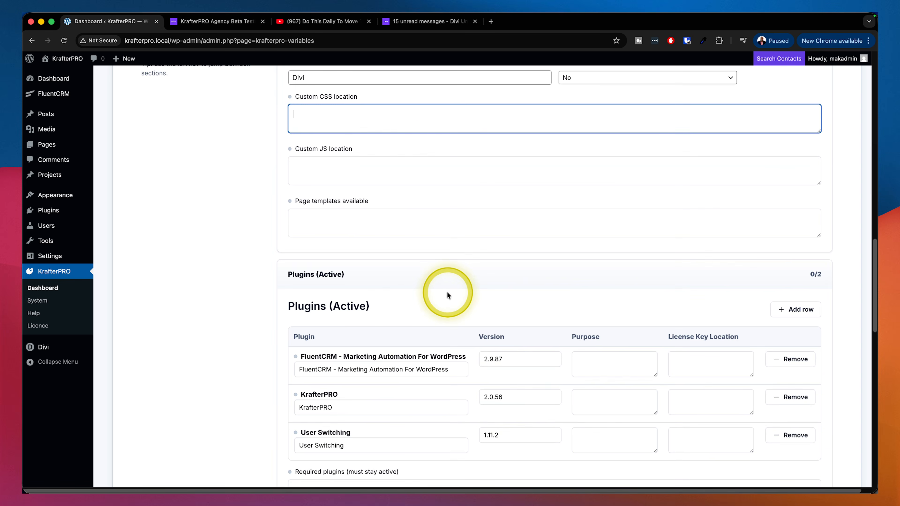
{"action": "scroll", "coordinate": [447, 294], "scroll_direction": "down", "scroll_amount": 2}
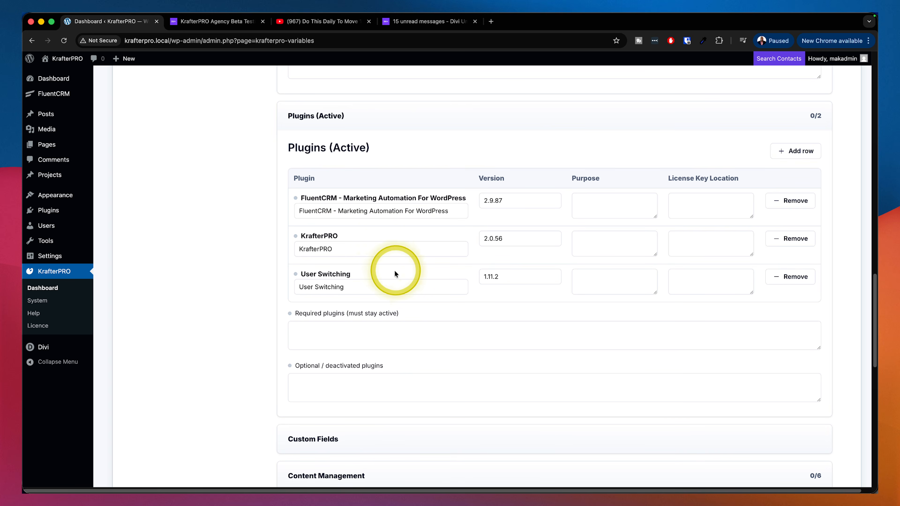
{"action": "scroll", "coordinate": [445, 291], "scroll_direction": "down", "scroll_amount": 1}
{"action": "scroll", "coordinate": [444, 290], "scroll_direction": "down", "scroll_amount": 10}
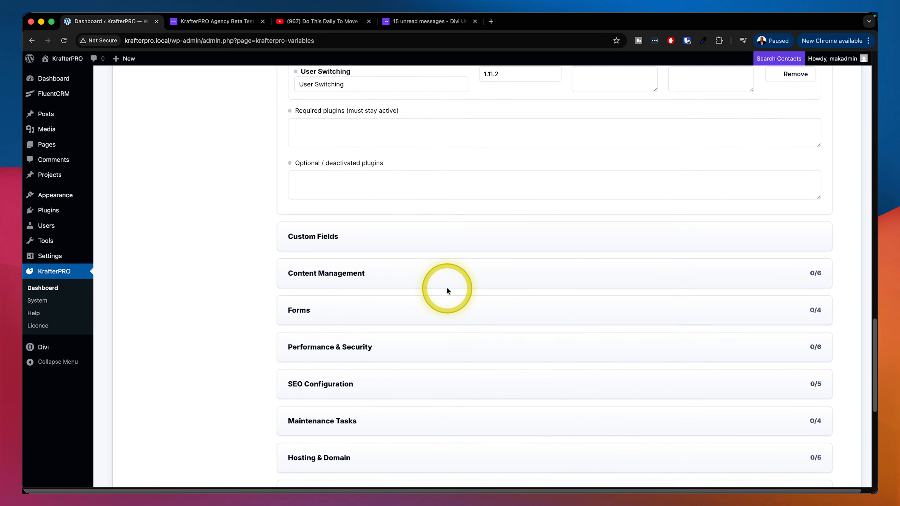
- Try out adding an empty custom field in the Custom Fields section and remove it
{"action": "left_click", "coordinate": [417, 206]}
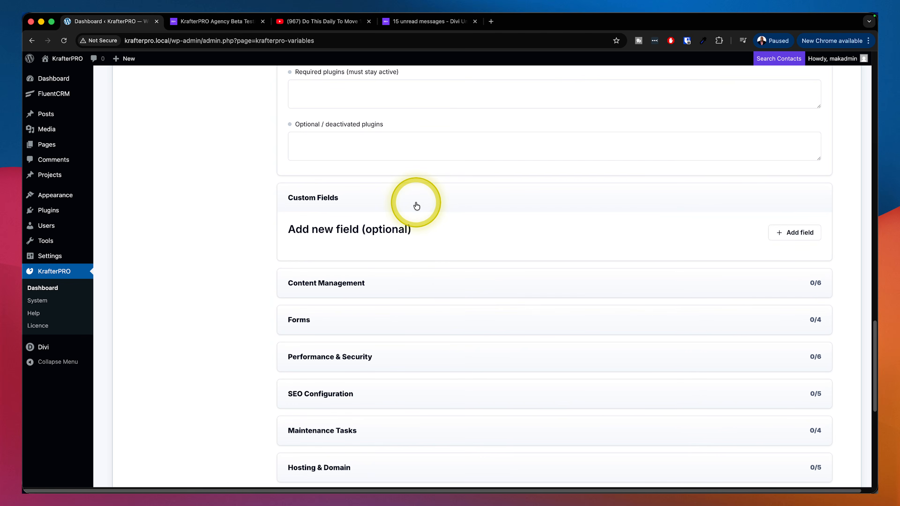
{"action": "left_click", "coordinate": [788, 237]}
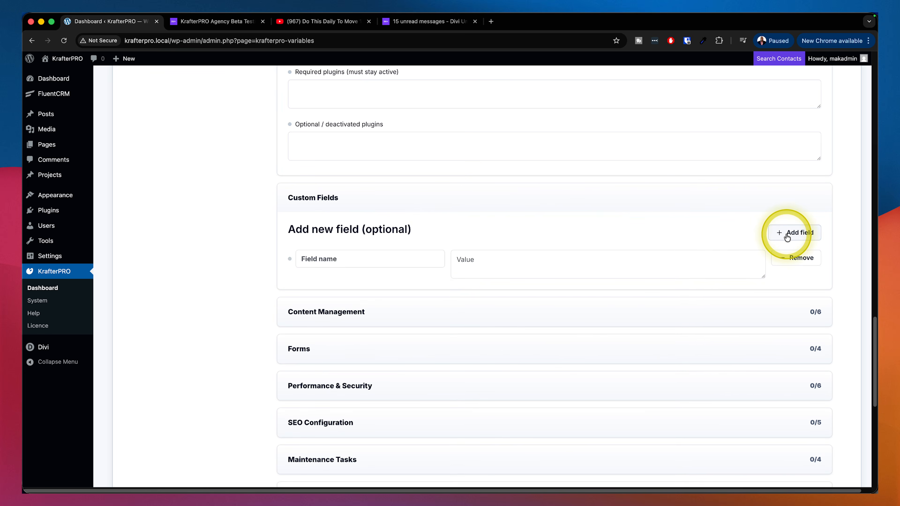
{"action": "left_click", "coordinate": [795, 258]}
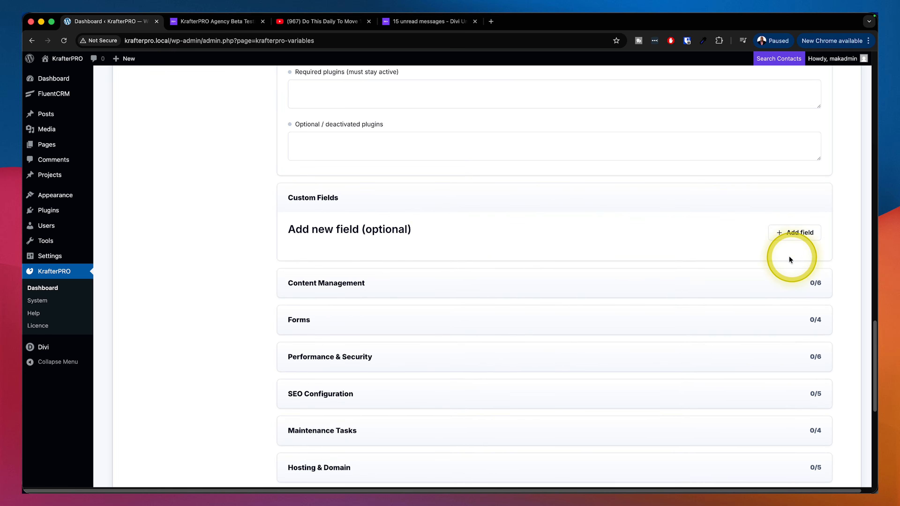
{"action": "left_click", "coordinate": [391, 207]}
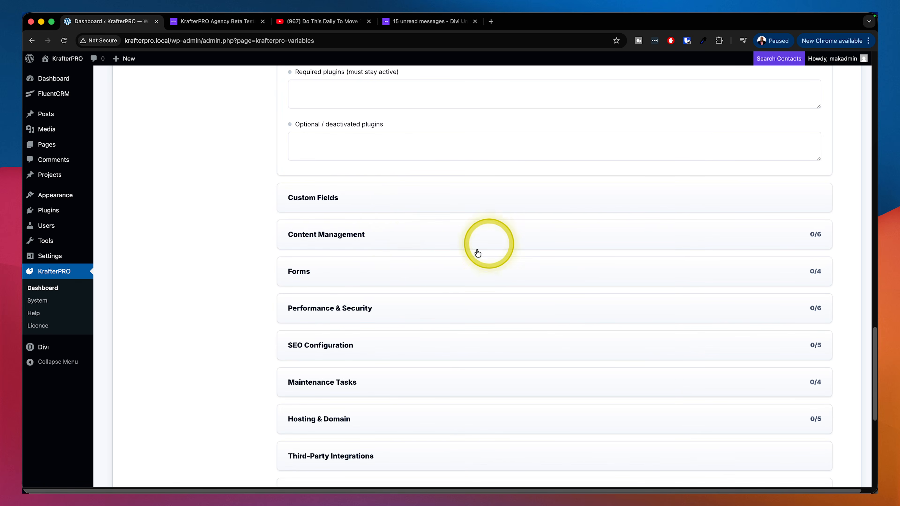
- Examine the fields in the Performance & Security, Design Assets and Sign-off sections of the form
{"action": "left_click", "coordinate": [397, 314]}
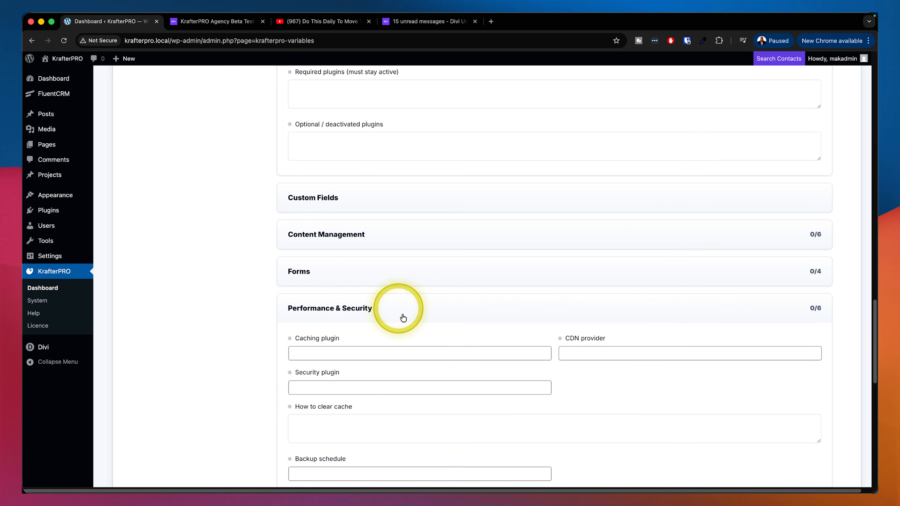
{"action": "left_click", "coordinate": [401, 353]}
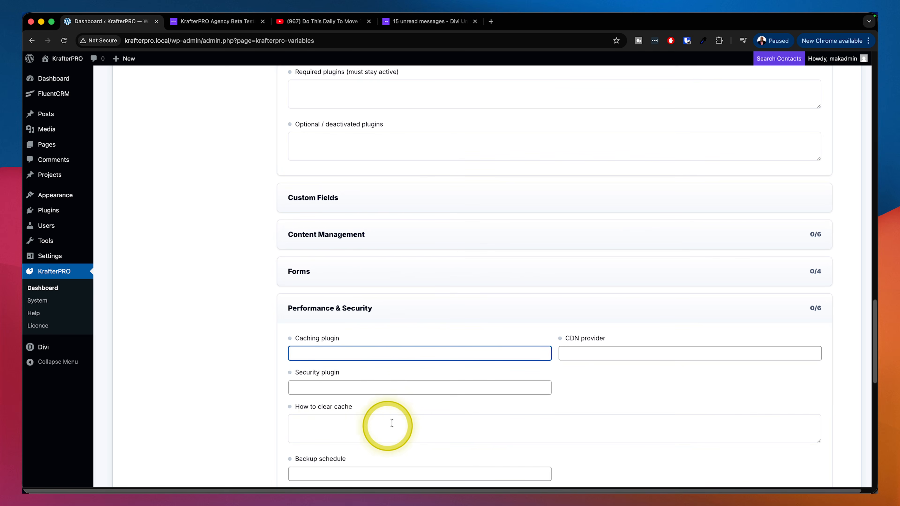
{"action": "left_click", "coordinate": [344, 315]}
{"action": "scroll", "coordinate": [412, 368], "scroll_direction": "down", "scroll_amount": 4}
{"action": "scroll", "coordinate": [412, 367], "scroll_direction": "down", "scroll_amount": 3}
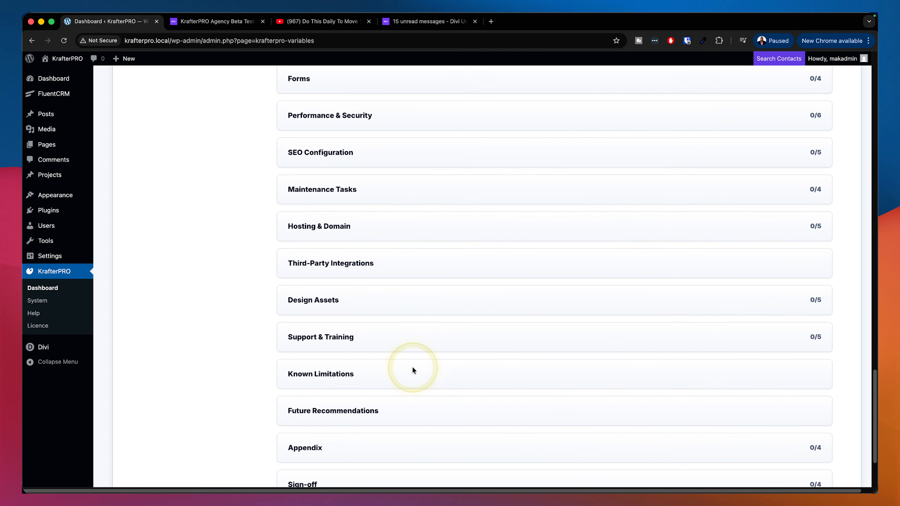
{"action": "left_click", "coordinate": [368, 307]}
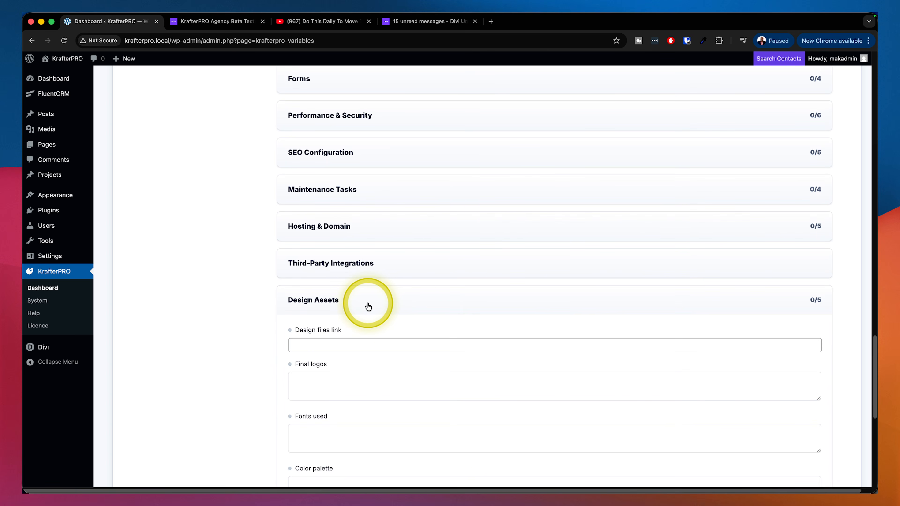
{"action": "scroll", "coordinate": [405, 388], "scroll_direction": "down", "scroll_amount": 2}
{"action": "scroll", "coordinate": [405, 388], "scroll_direction": "down", "scroll_amount": 1}
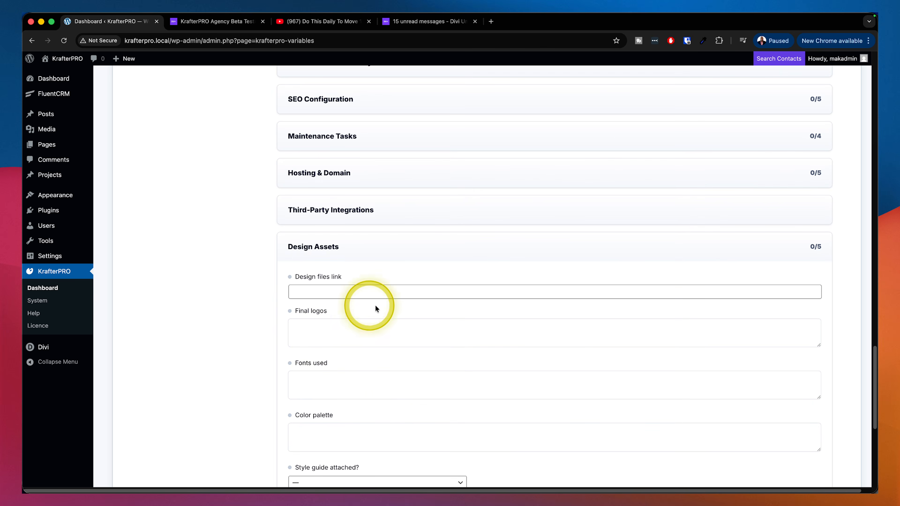
{"action": "left_click", "coordinate": [382, 255]}
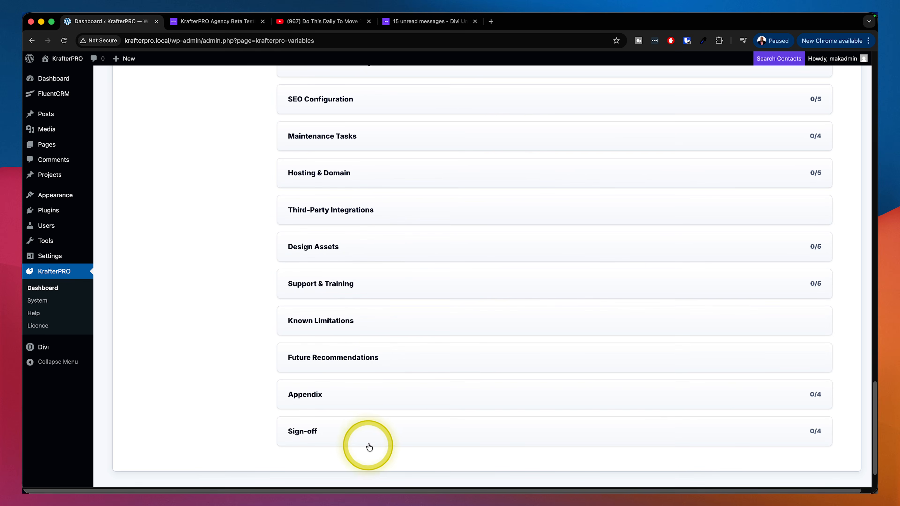
{"action": "left_click", "coordinate": [372, 440]}
{"action": "scroll", "coordinate": [452, 400], "scroll_direction": "down", "scroll_amount": 5}
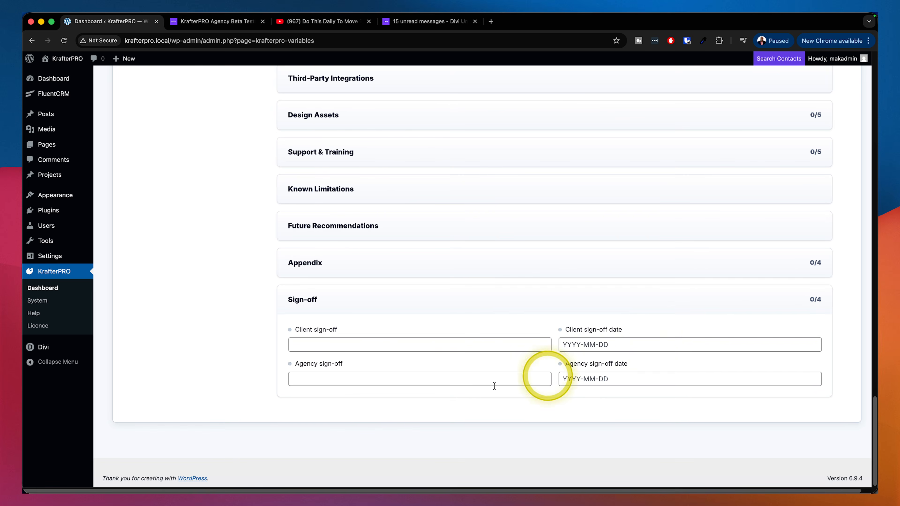
- Save the Website Hand Off Document with its current entries
{"action": "scroll", "coordinate": [321, 359], "scroll_direction": "up", "scroll_amount": 15}
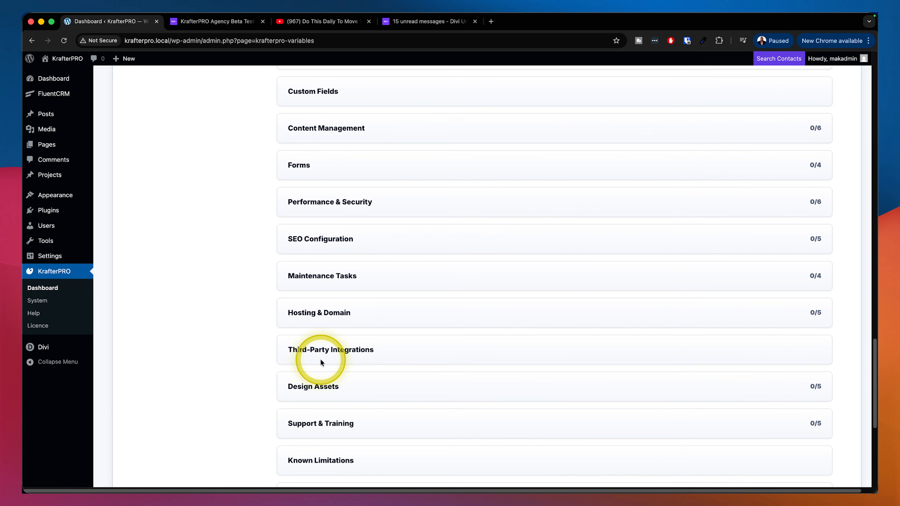
{"action": "scroll", "coordinate": [320, 359], "scroll_direction": "up", "scroll_amount": 15}
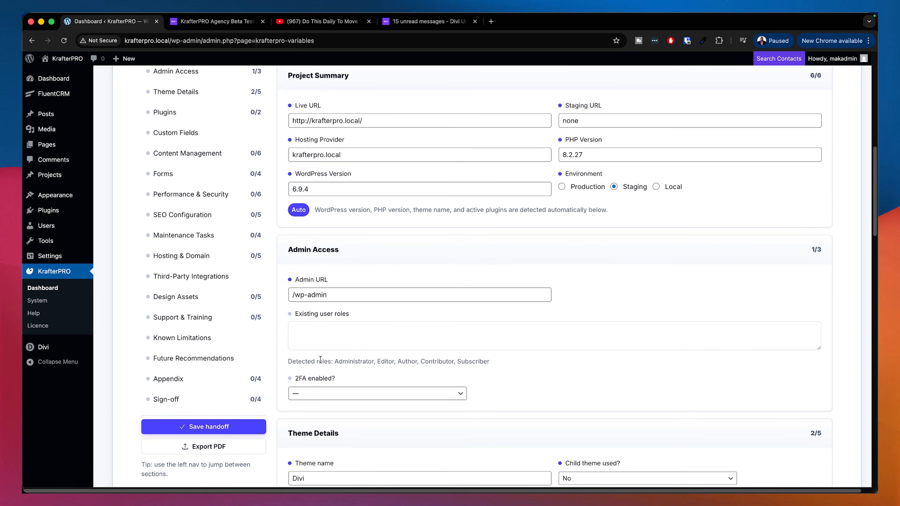
{"action": "scroll", "coordinate": [332, 366], "scroll_direction": "up", "scroll_amount": 10}
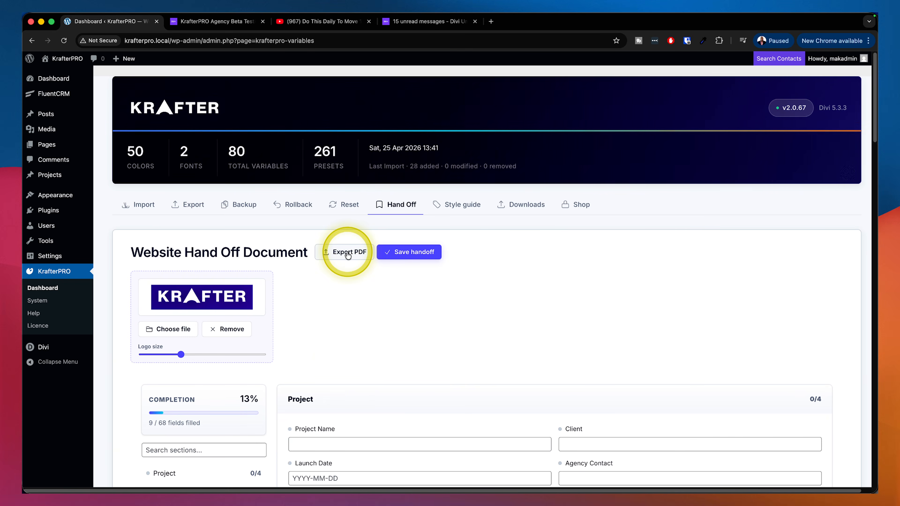
{"action": "left_click", "coordinate": [421, 254]}
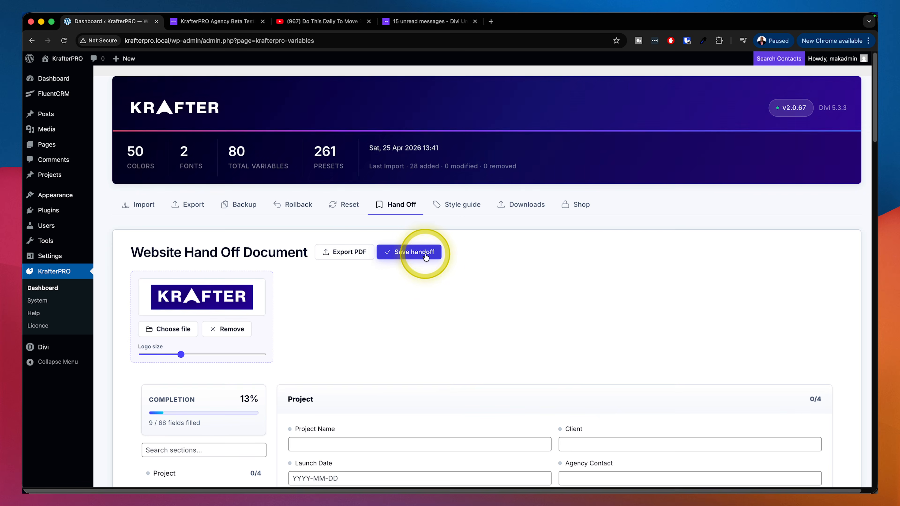
- Open the hand-off document's PDF export, look through its pages in the print preview, and cancel printing to view the generated document
{"action": "left_click", "coordinate": [342, 258]}
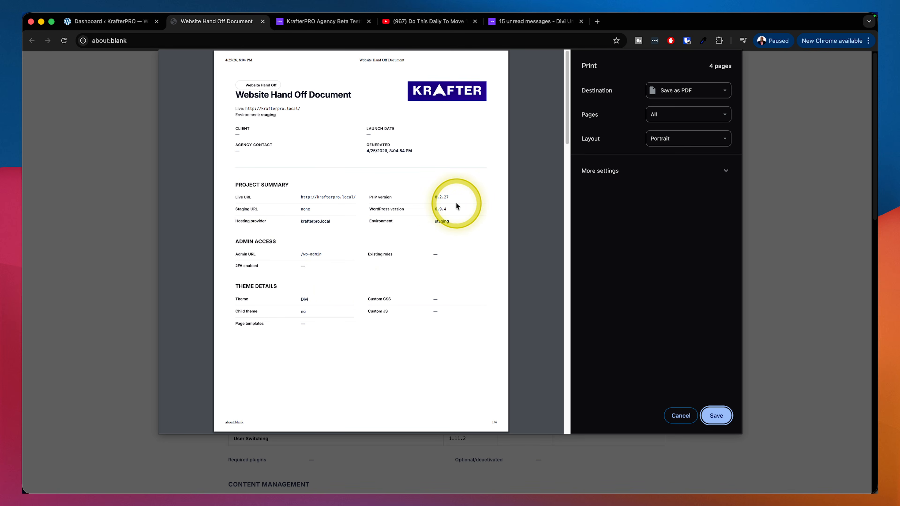
{"action": "scroll", "coordinate": [300, 309], "scroll_direction": "down", "scroll_amount": 1}
{"action": "scroll", "coordinate": [301, 310], "scroll_direction": "down", "scroll_amount": 1}
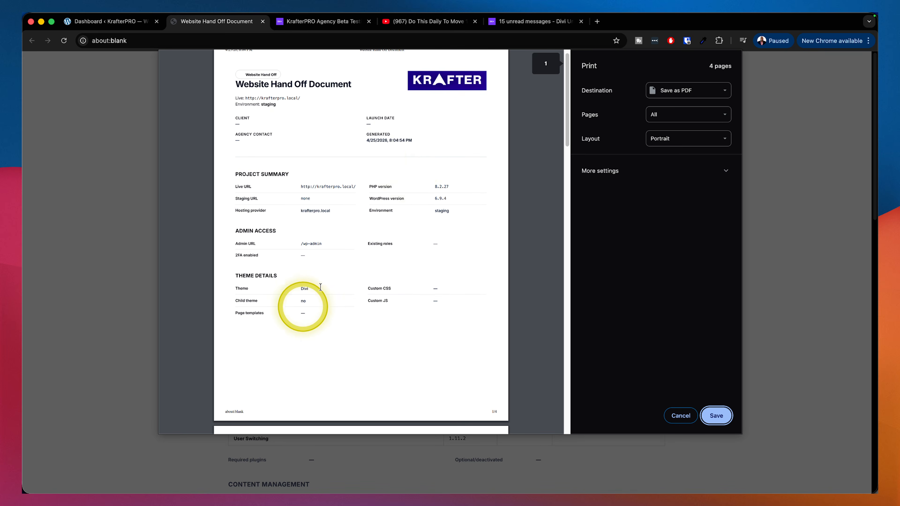
{"action": "scroll", "coordinate": [370, 369], "scroll_direction": "down", "scroll_amount": 10}
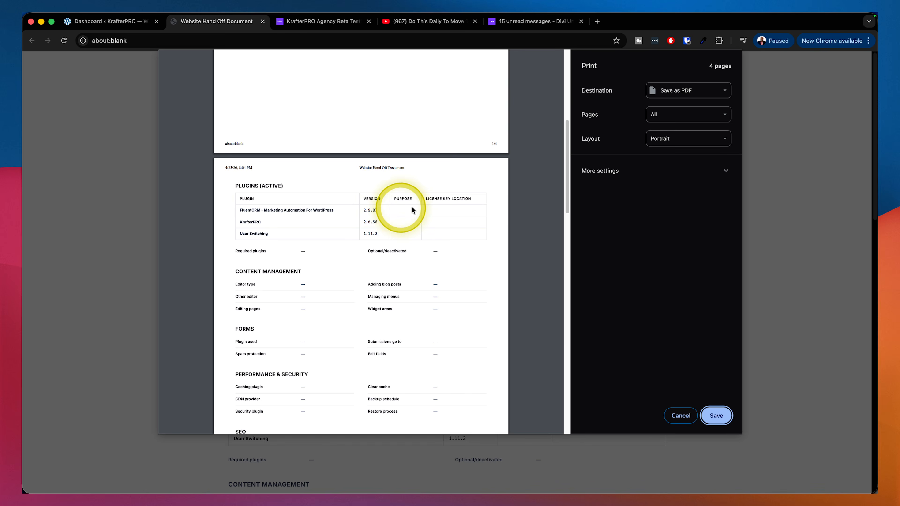
{"action": "scroll", "coordinate": [462, 320], "scroll_direction": "down", "scroll_amount": 3}
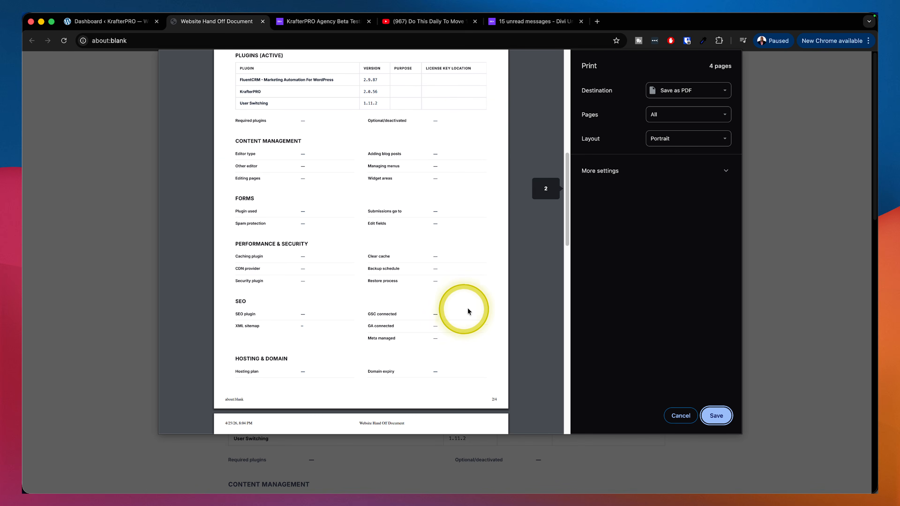
{"action": "left_click", "coordinate": [680, 416]}
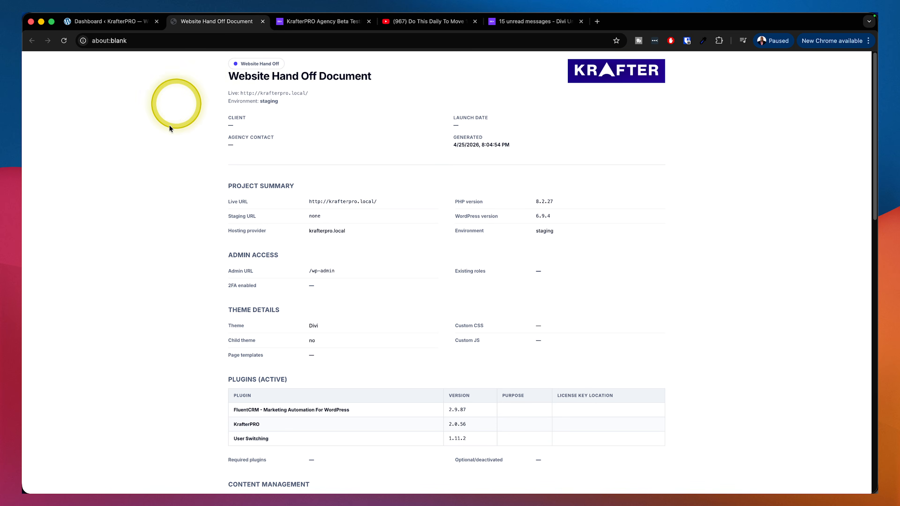
{"action": "scroll", "coordinate": [436, 262], "scroll_direction": "down", "scroll_amount": 3}
{"action": "scroll", "coordinate": [437, 264], "scroll_direction": "down", "scroll_amount": 4}
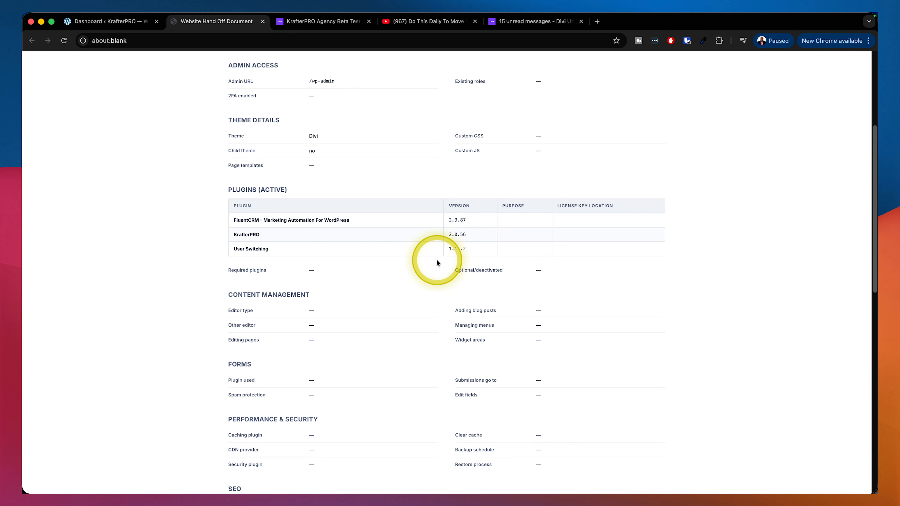
{"action": "scroll", "coordinate": [437, 263], "scroll_direction": "up", "scroll_amount": 6}
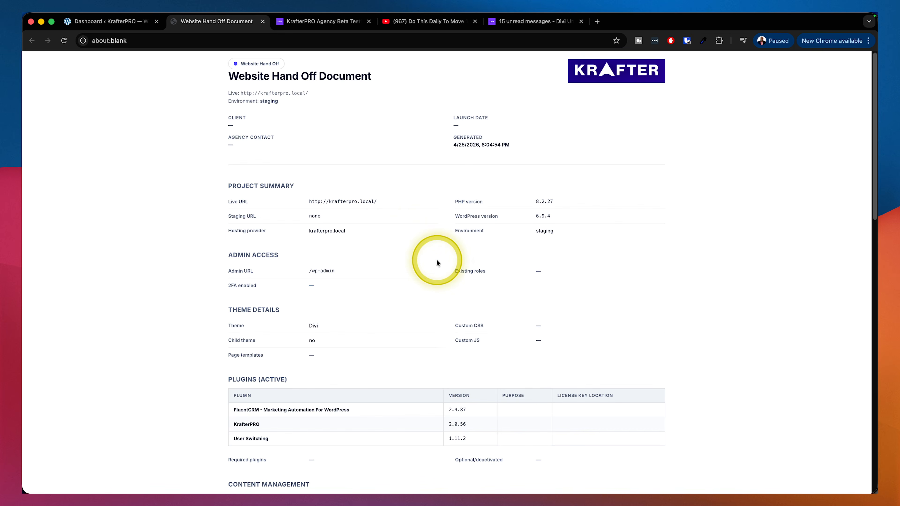
- Return to the KrafterPRO dashboard and examine the Style guide's logo, document detail and color palette sections
{"action": "left_click", "coordinate": [117, 21]}
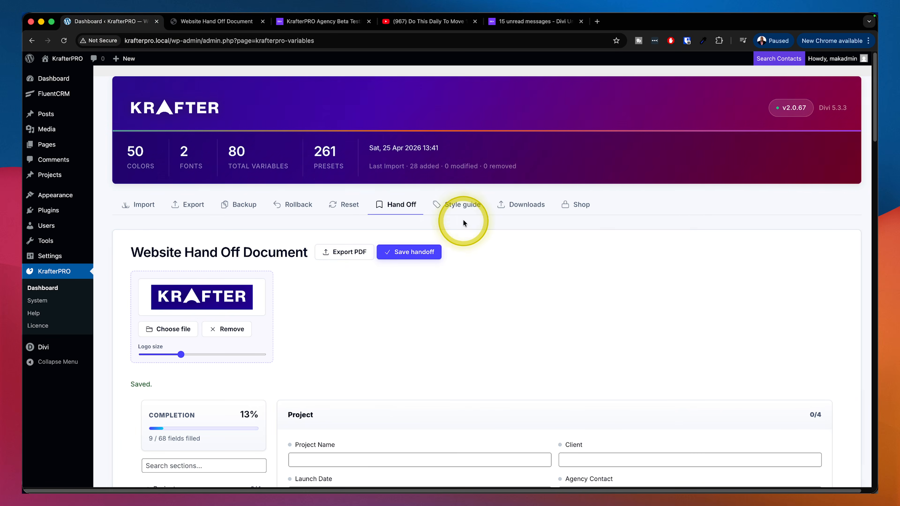
{"action": "left_click", "coordinate": [466, 209]}
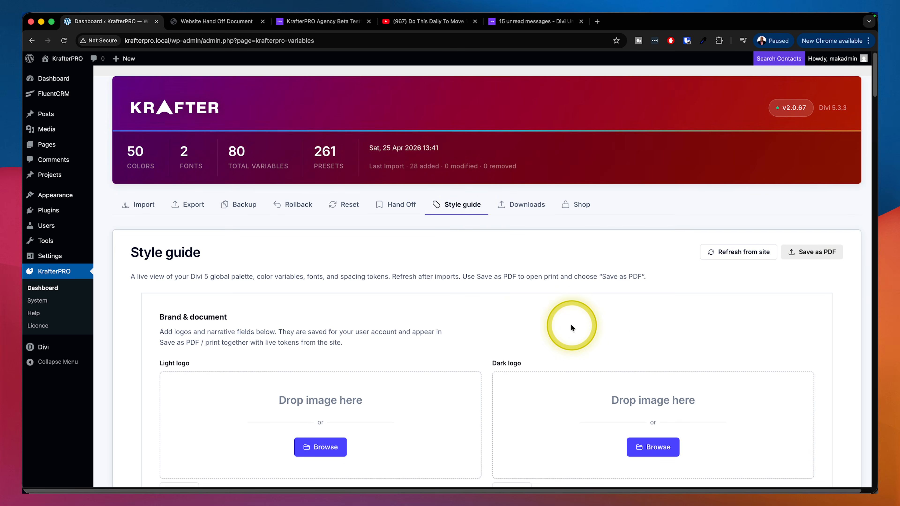
{"action": "scroll", "coordinate": [571, 326], "scroll_direction": "down", "scroll_amount": 2}
{"action": "scroll", "coordinate": [571, 326], "scroll_direction": "down", "scroll_amount": 2}
{"action": "scroll", "coordinate": [571, 324], "scroll_direction": "down", "scroll_amount": 15}
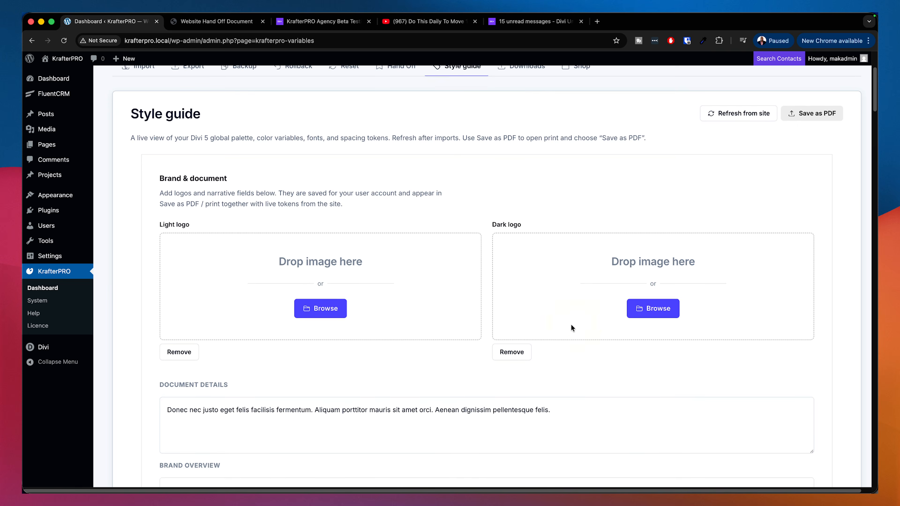
{"action": "scroll", "coordinate": [573, 325], "scroll_direction": "down", "scroll_amount": 6}
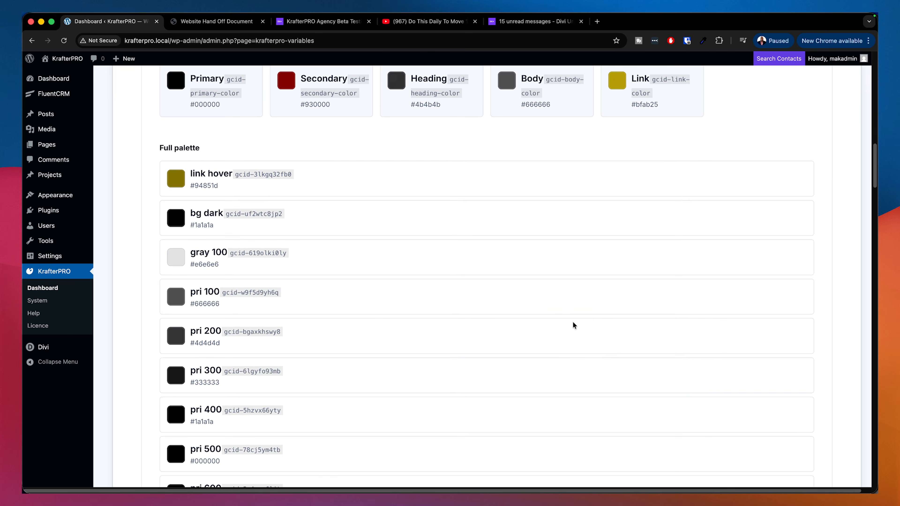
{"action": "scroll", "coordinate": [574, 325], "scroll_direction": "up", "scroll_amount": 2}
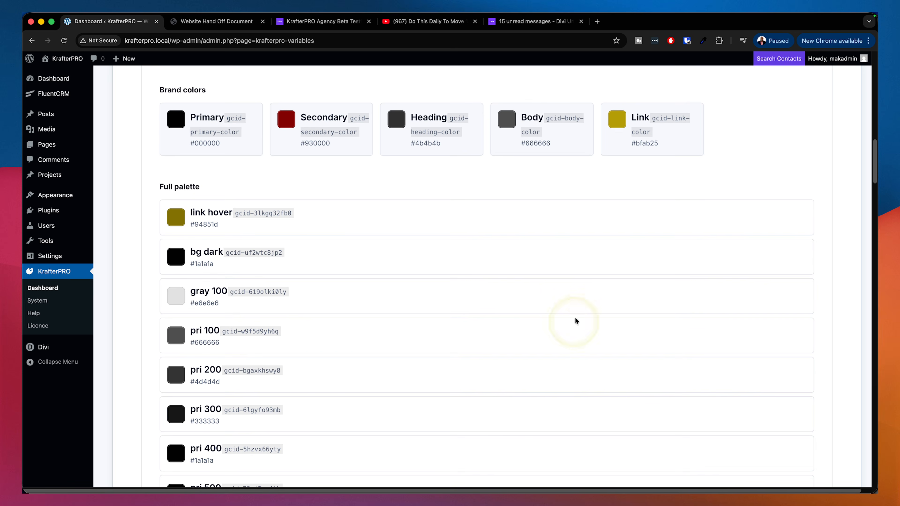
{"action": "scroll", "coordinate": [576, 320], "scroll_direction": "up", "scroll_amount": 20}
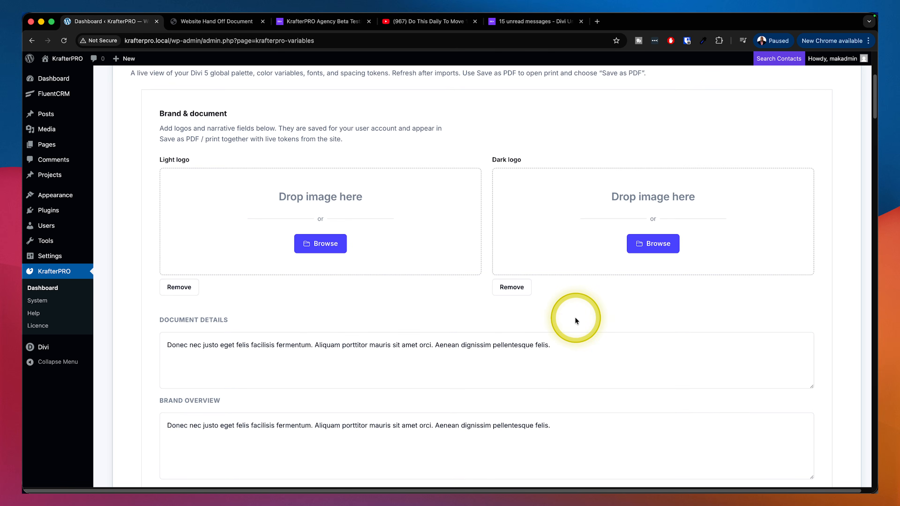
- Refresh the style guide from the site and look through its Brand colors and Full palette
{"action": "left_click", "coordinate": [735, 252]}
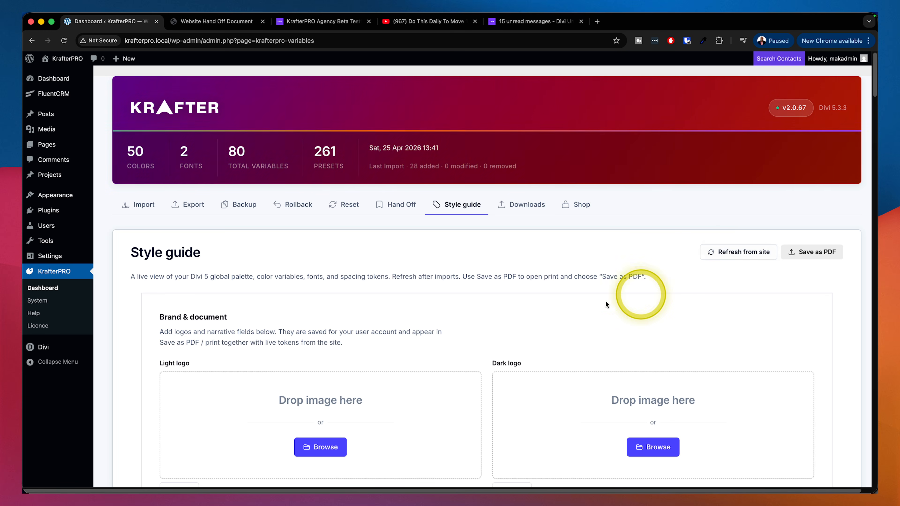
{"action": "scroll", "coordinate": [597, 306], "scroll_direction": "down", "scroll_amount": 12}
{"action": "scroll", "coordinate": [596, 305], "scroll_direction": "down", "scroll_amount": 7}
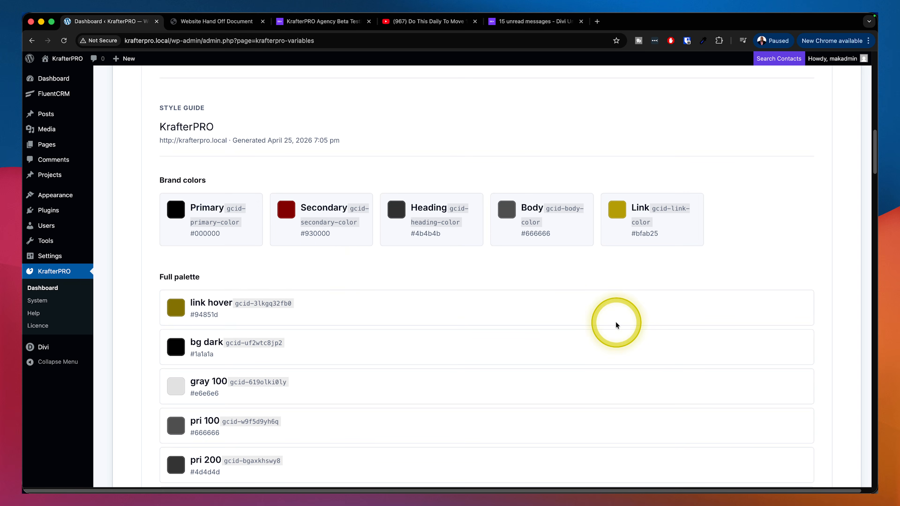
{"action": "scroll", "coordinate": [617, 325], "scroll_direction": "down", "scroll_amount": 5}
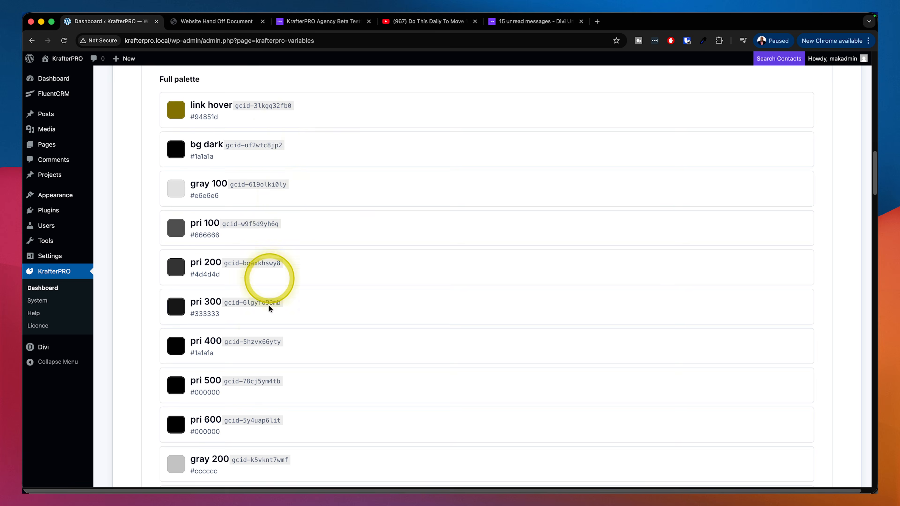
{"action": "scroll", "coordinate": [270, 374], "scroll_direction": "down", "scroll_amount": 6}
{"action": "scroll", "coordinate": [271, 375], "scroll_direction": "down", "scroll_amount": 8}
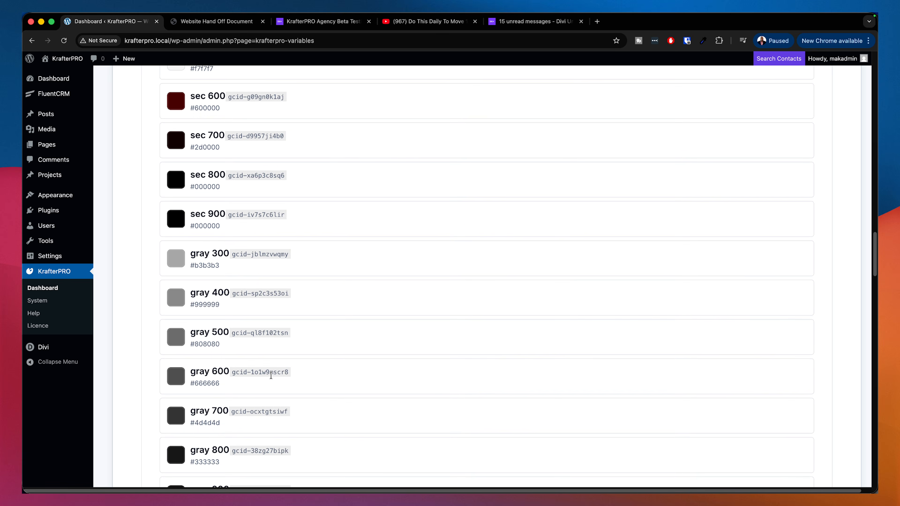
{"action": "scroll", "coordinate": [270, 375], "scroll_direction": "down", "scroll_amount": 3}
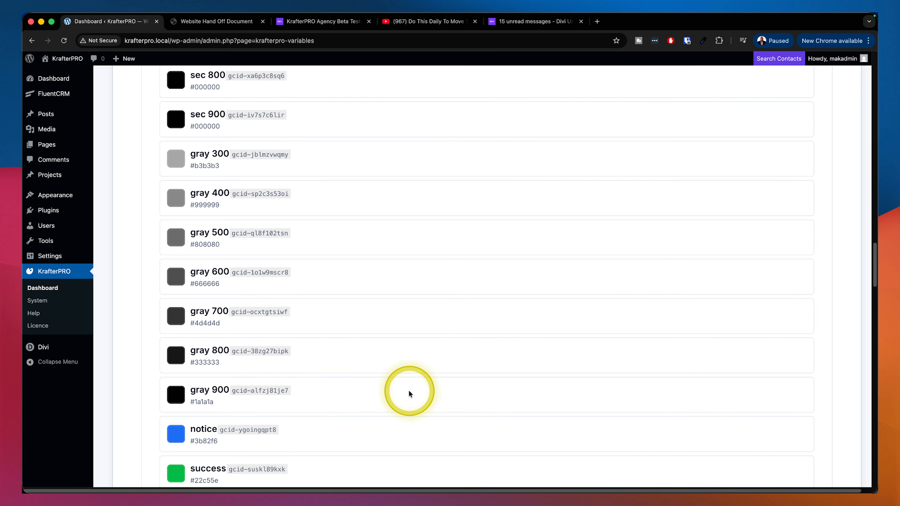
{"action": "scroll", "coordinate": [412, 390], "scroll_direction": "up", "scroll_amount": 20}
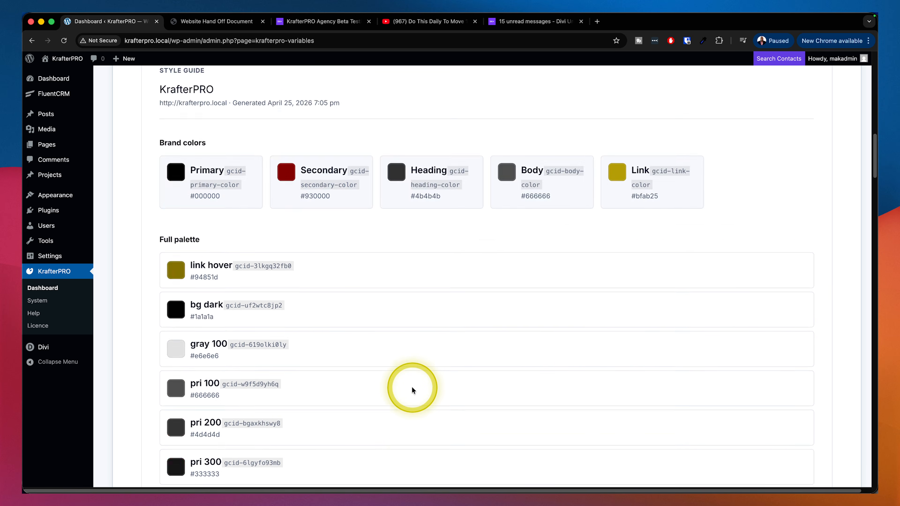
{"action": "scroll", "coordinate": [412, 390], "scroll_direction": "up", "scroll_amount": 6}
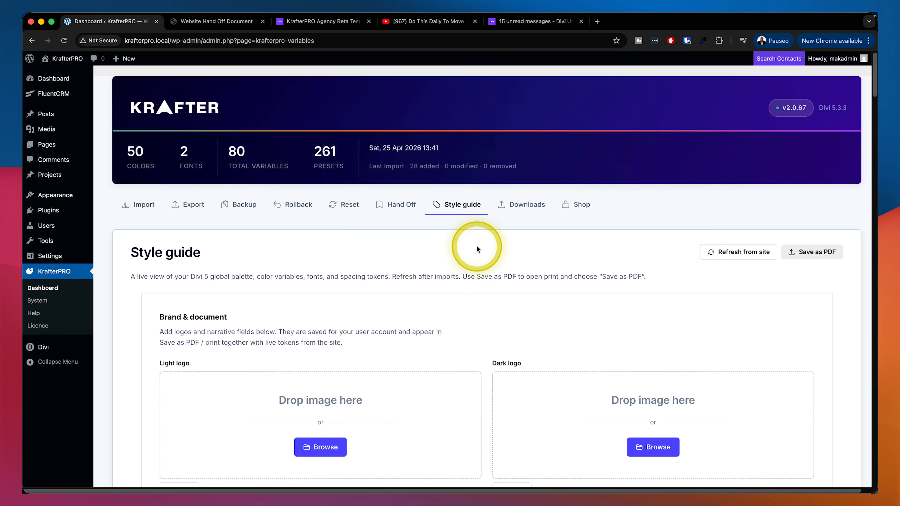
- Download the KrafterPRO Design System file and the Theme Builder Template
{"action": "left_click", "coordinate": [531, 210]}
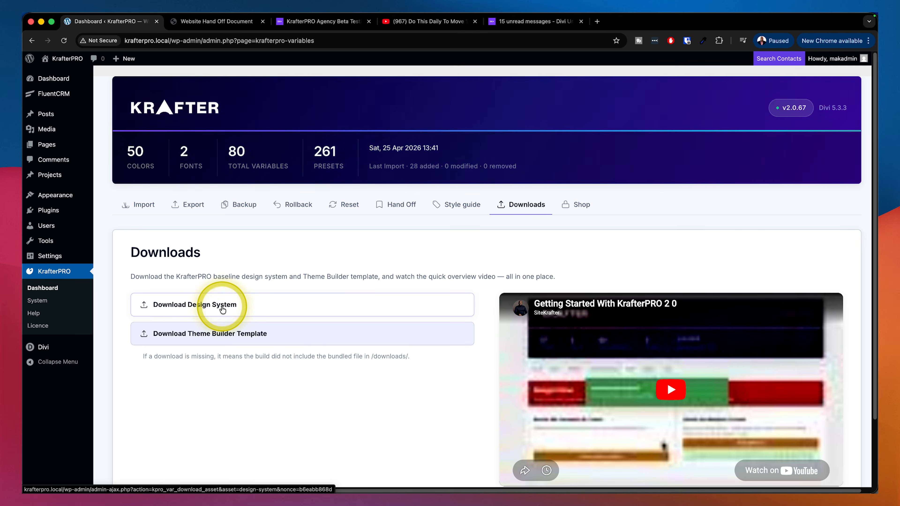
{"action": "left_click", "coordinate": [222, 309]}
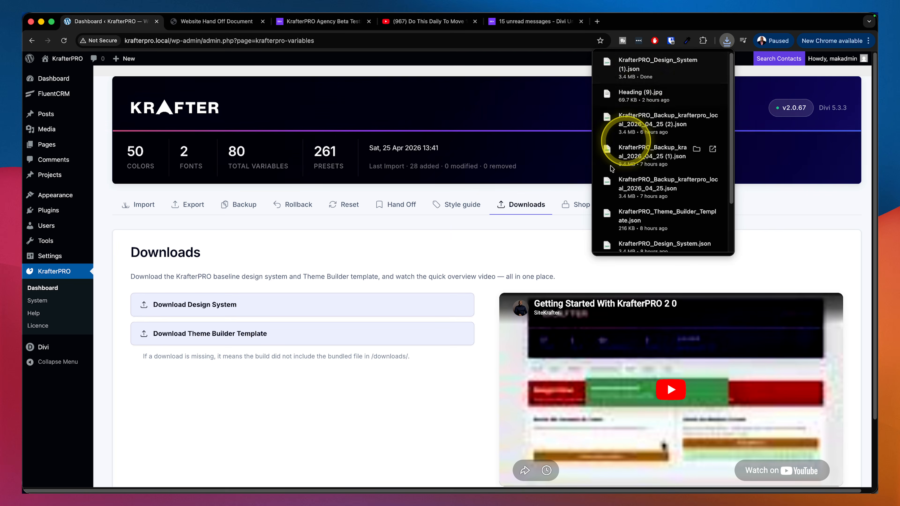
{"action": "left_click", "coordinate": [263, 337]}
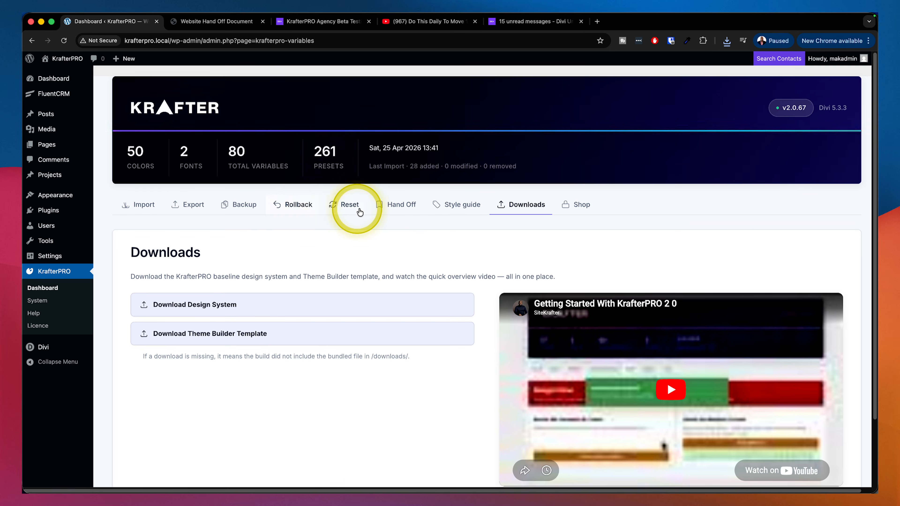
- Delete all Divi 5 module presets and all global variables and colors from the site, confirming both resets
{"action": "left_click", "coordinate": [351, 210]}
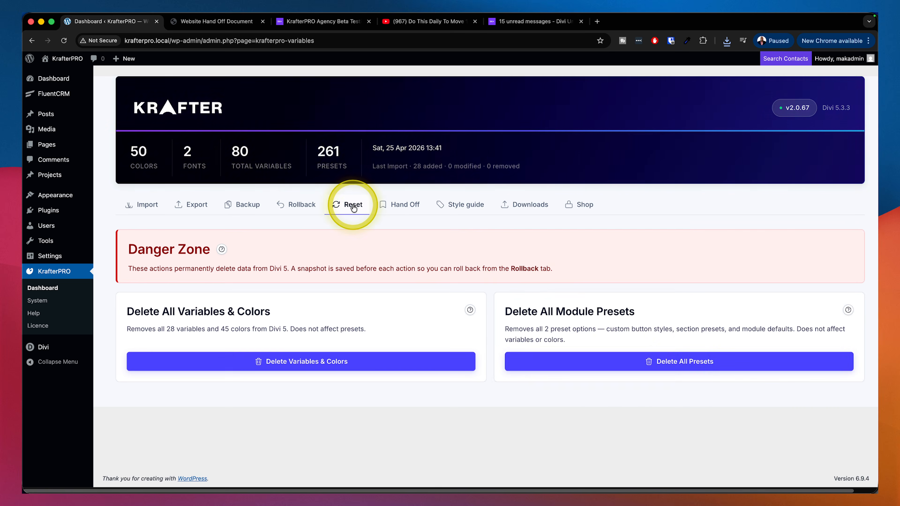
{"action": "left_click", "coordinate": [679, 367]}
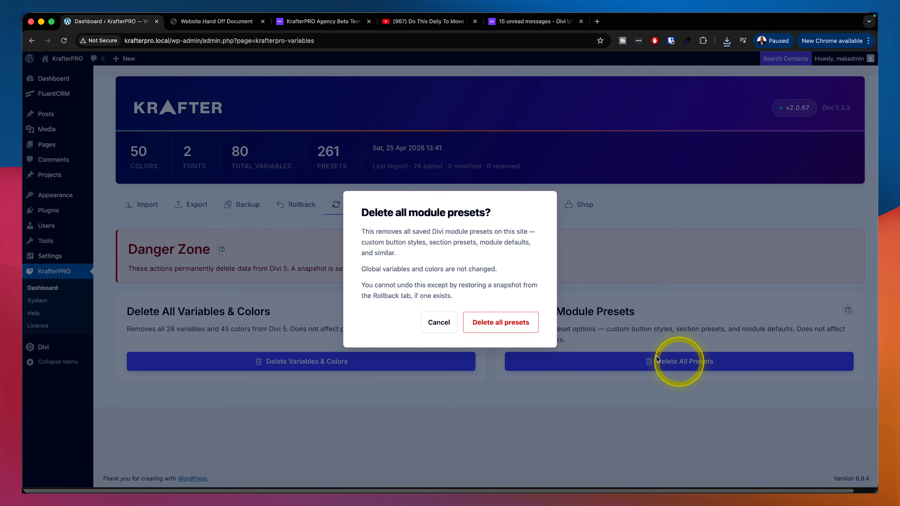
{"action": "left_click", "coordinate": [526, 323]}
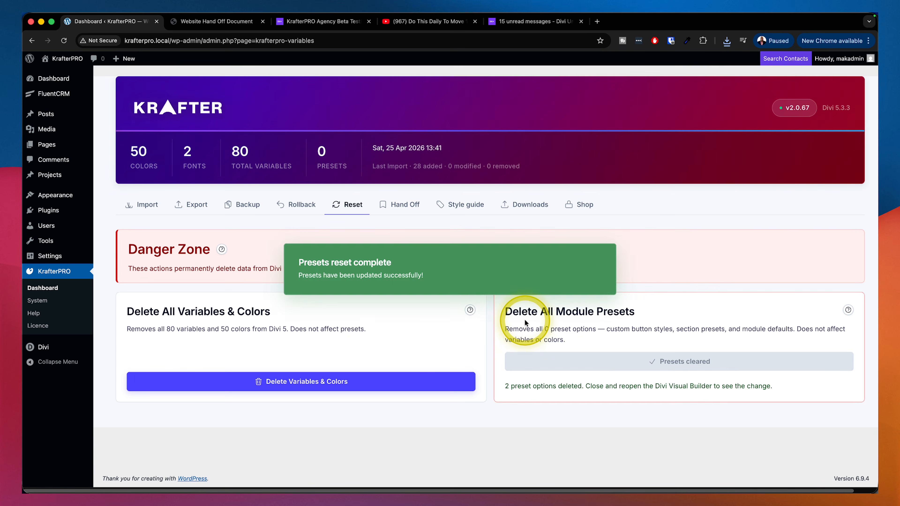
{"action": "left_click", "coordinate": [328, 386]}
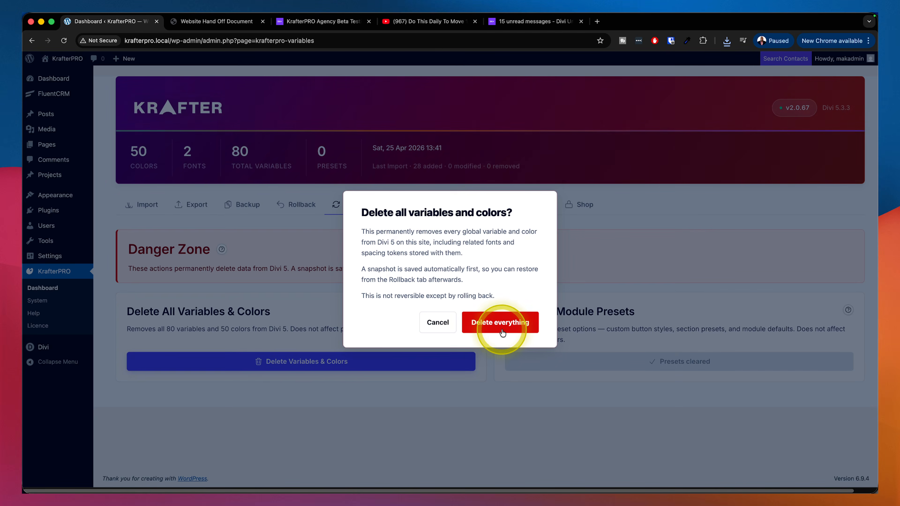
{"action": "left_click", "coordinate": [503, 329]}
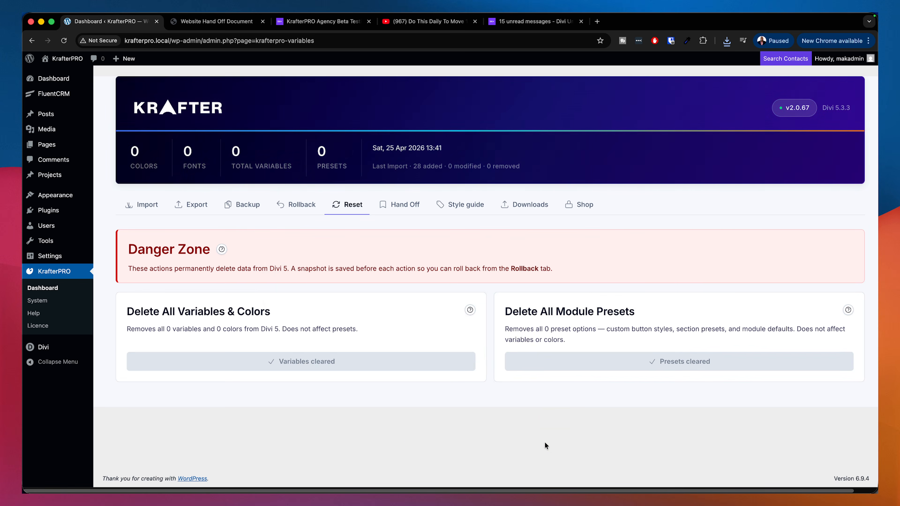
- Load "KrafterPRO_Design_System (1).json" as the variables file for import in Replace mode and generate the import preview
{"action": "left_click", "coordinate": [148, 205]}
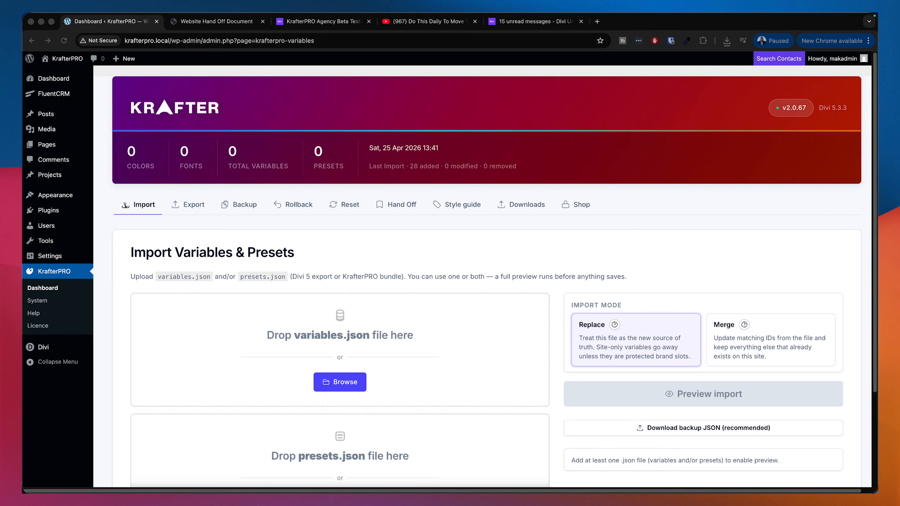
{"action": "left_click_drag", "start_coordinate": [160, 283], "coordinate": [399, 327]}
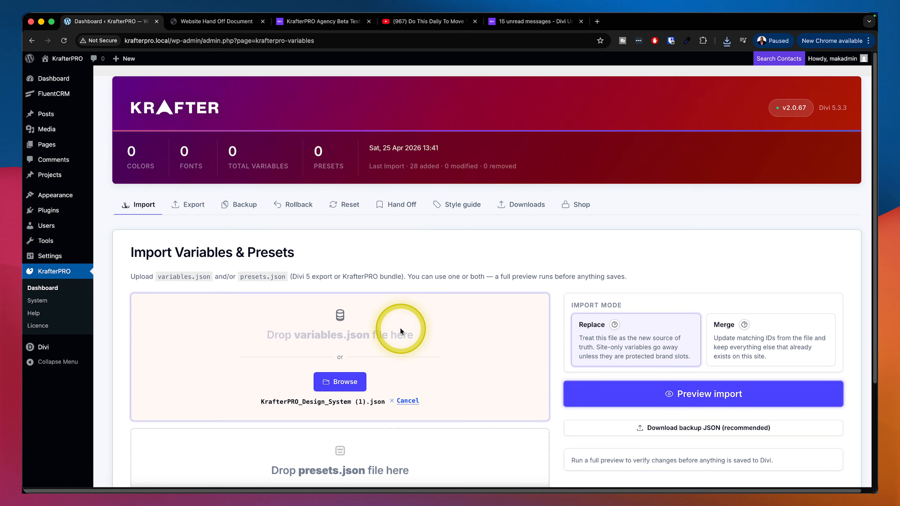
{"action": "scroll", "coordinate": [533, 443], "scroll_direction": "down", "scroll_amount": 3}
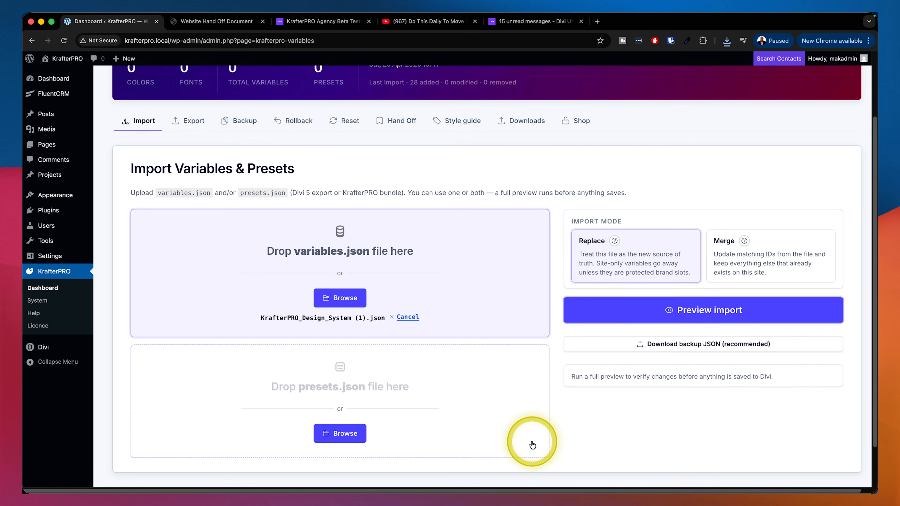
{"action": "scroll", "coordinate": [532, 445], "scroll_direction": "down", "scroll_amount": 2}
{"action": "left_click", "coordinate": [695, 266]}
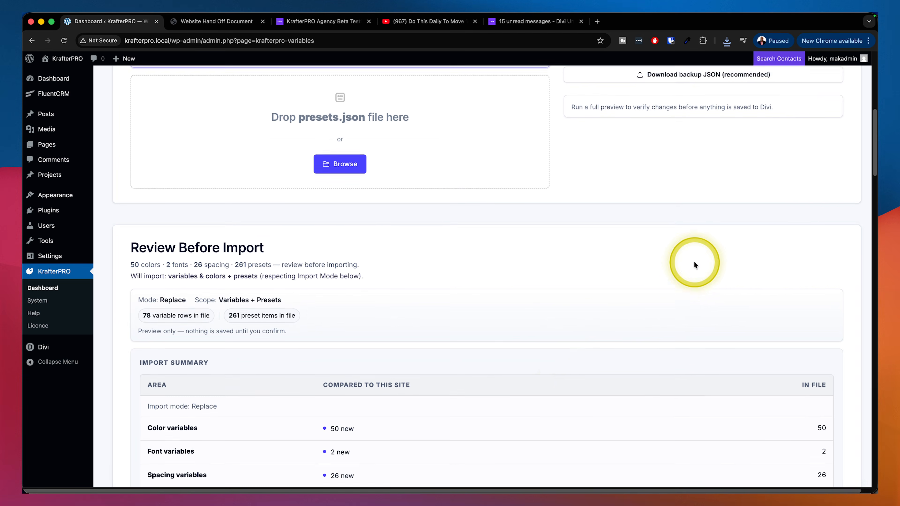
- Review the import summary for color, font and spacing variables and presets, and check it against the site's current totals
{"action": "scroll", "coordinate": [569, 369], "scroll_direction": "down", "scroll_amount": 2}
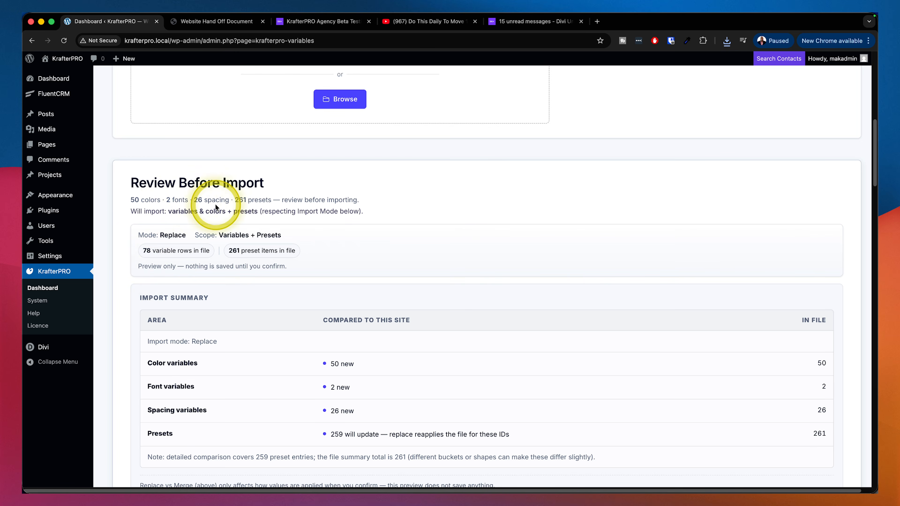
{"action": "scroll", "coordinate": [573, 346], "scroll_direction": "down", "scroll_amount": 4}
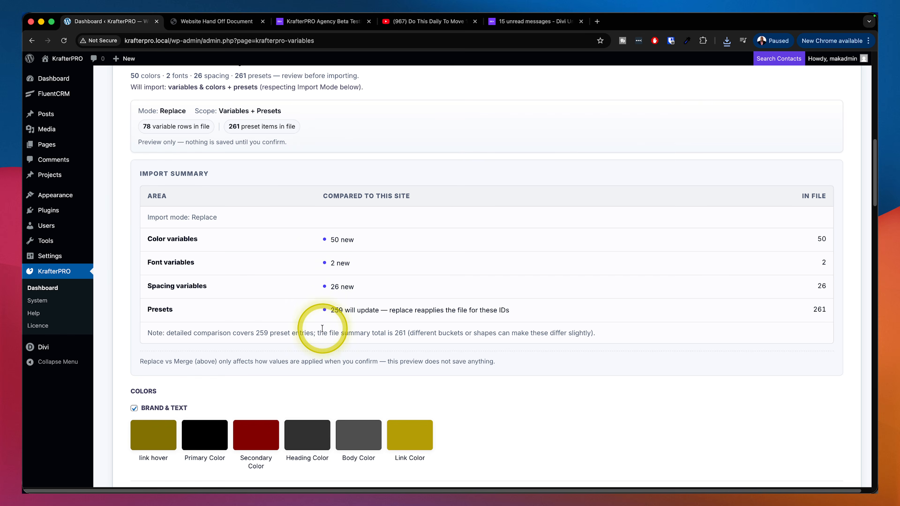
{"action": "scroll", "coordinate": [586, 329], "scroll_direction": "up", "scroll_amount": 10}
{"action": "scroll", "coordinate": [586, 330], "scroll_direction": "up", "scroll_amount": 8}
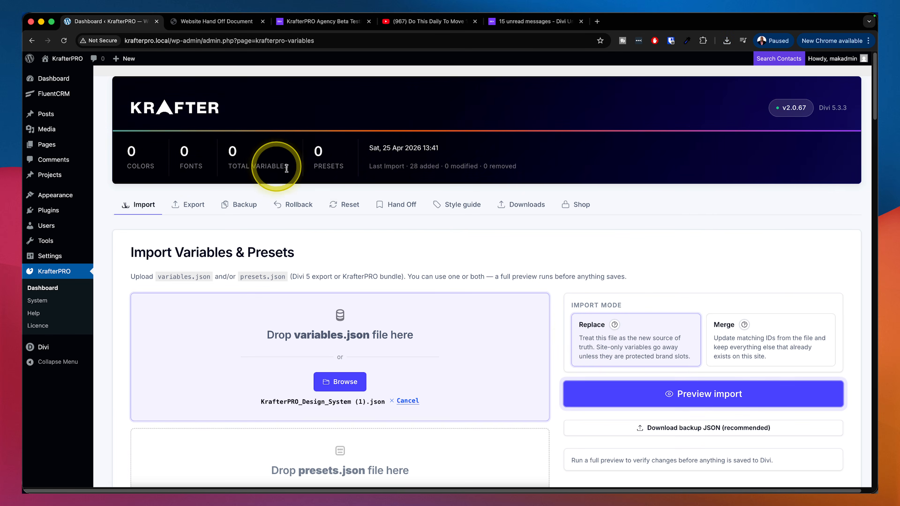
- Import all previewed variables and presets from the design system file into Divi 5, confirming the Replace-mode import
{"action": "scroll", "coordinate": [575, 388], "scroll_direction": "down", "scroll_amount": 2}
{"action": "scroll", "coordinate": [575, 387], "scroll_direction": "down", "scroll_amount": 18}
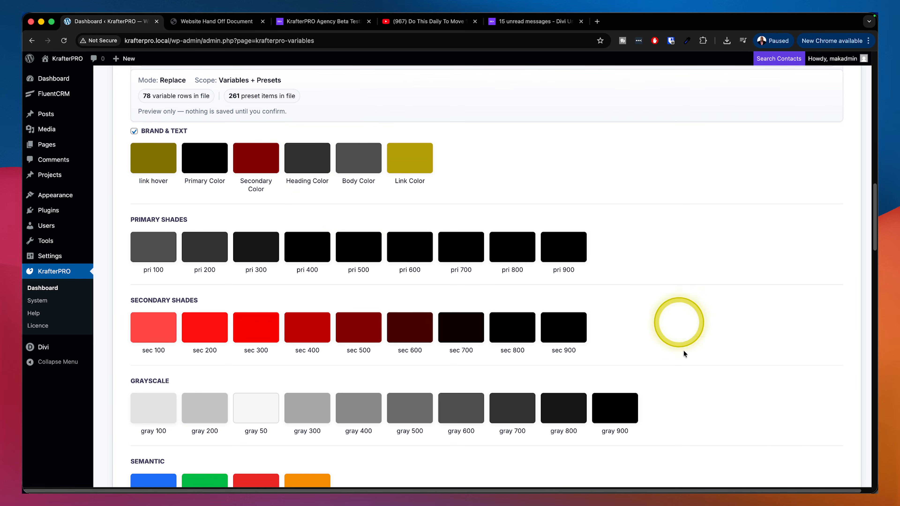
{"action": "scroll", "coordinate": [712, 411], "scroll_direction": "down", "scroll_amount": 10}
{"action": "scroll", "coordinate": [715, 410], "scroll_direction": "down", "scroll_amount": 12}
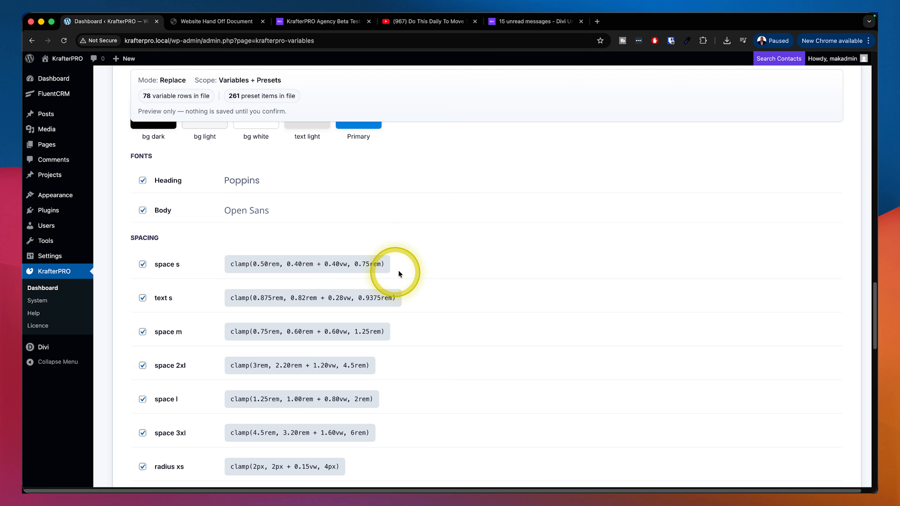
{"action": "scroll", "coordinate": [526, 325], "scroll_direction": "down", "scroll_amount": 10}
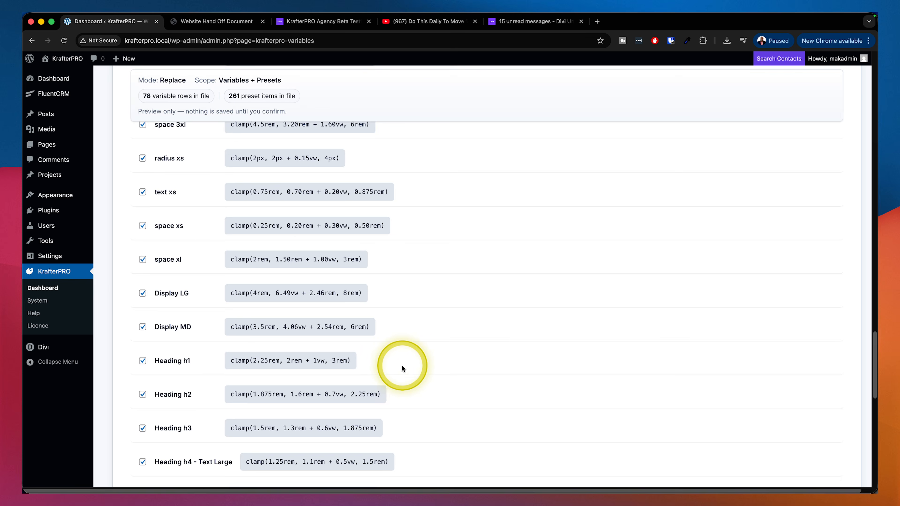
{"action": "scroll", "coordinate": [462, 368], "scroll_direction": "down", "scroll_amount": 3}
{"action": "scroll", "coordinate": [462, 369], "scroll_direction": "down", "scroll_amount": 12}
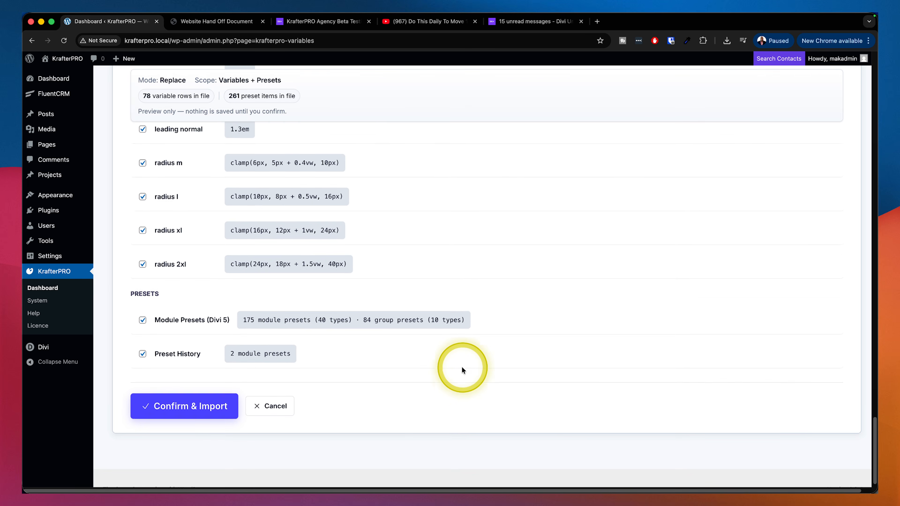
{"action": "left_click", "coordinate": [211, 410]}
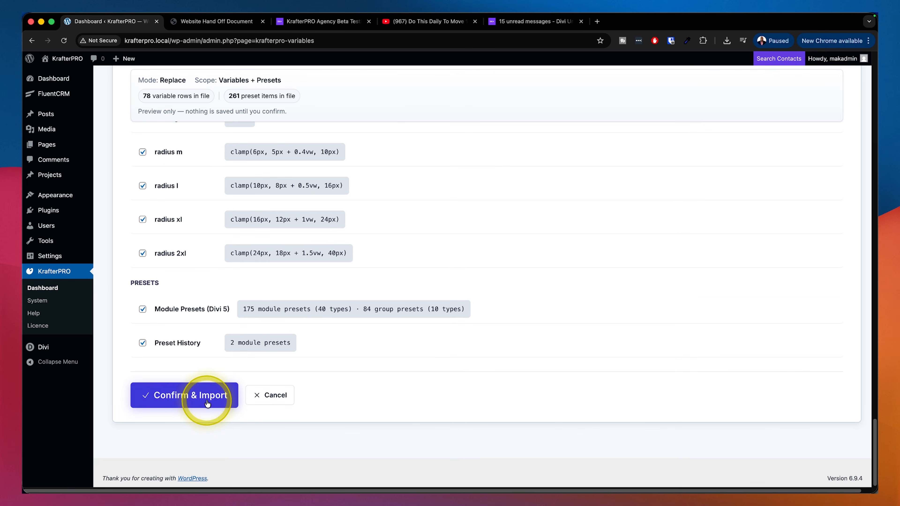
{"action": "left_click", "coordinate": [208, 399]}
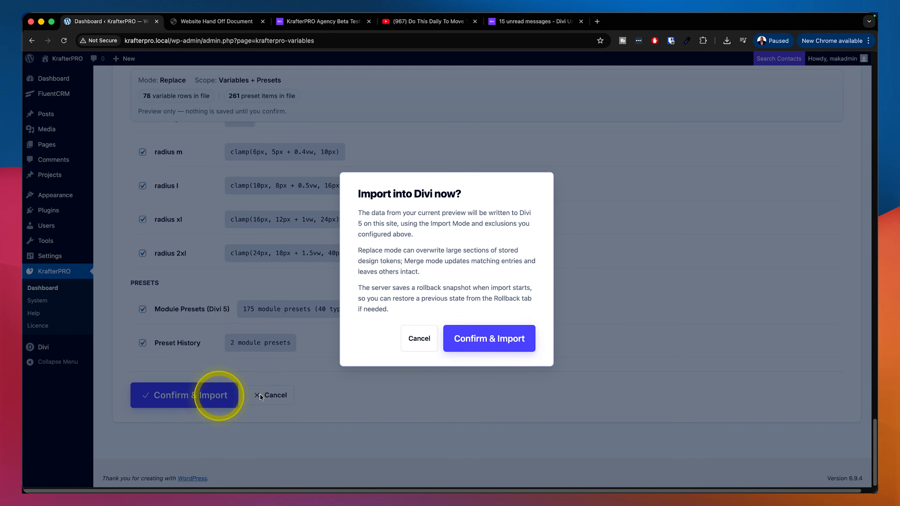
{"action": "left_click", "coordinate": [511, 349]}
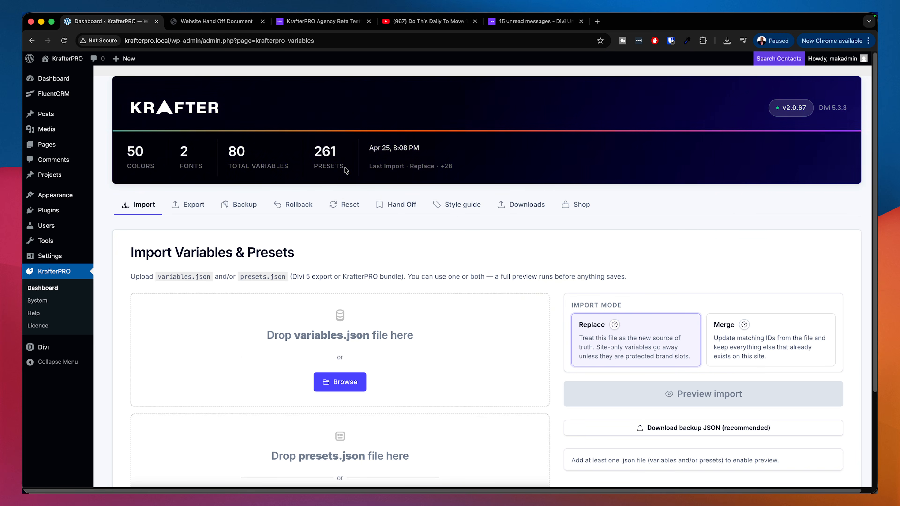
- Open Sample Page in the Divi builder in a separate browser tab and delete its Defender hero section
{"action": "mouse_move", "coordinate": [59, 60]}
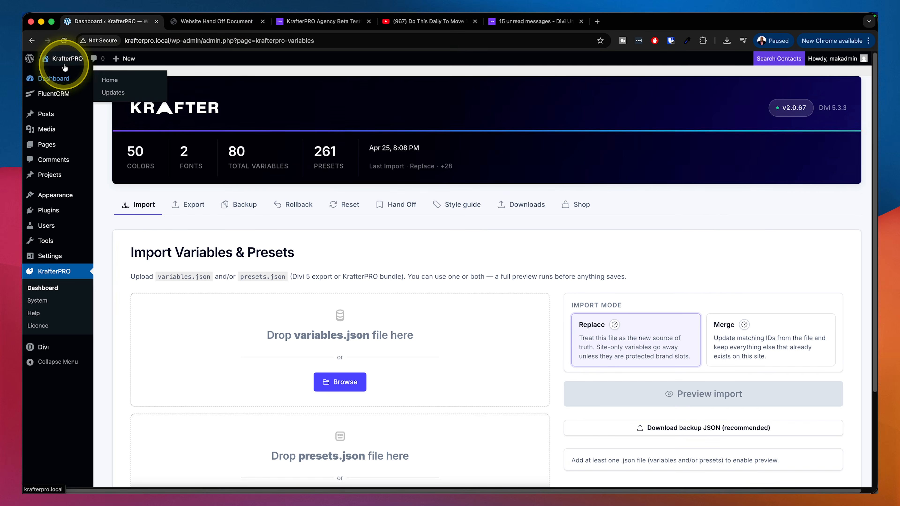
{"action": "left_click", "coordinate": [57, 74], "text": "super"}
{"action": "left_click", "coordinate": [332, 24]}
{"action": "left_click_drag", "start_coordinate": [332, 24], "coordinate": [250, 27]}
{"action": "mouse_move", "coordinate": [68, 63]}
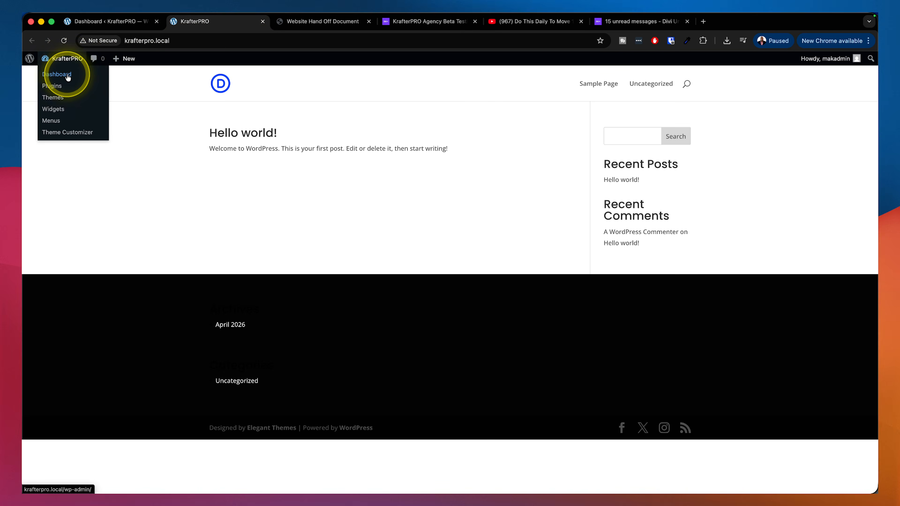
{"action": "left_click", "coordinate": [68, 76]}
{"action": "mouse_move", "coordinate": [54, 174]}
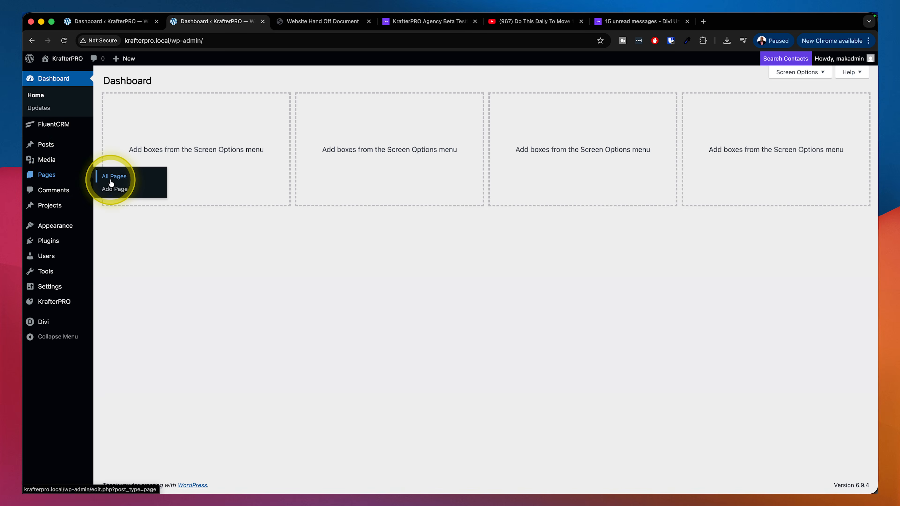
{"action": "mouse_move", "coordinate": [171, 177]}
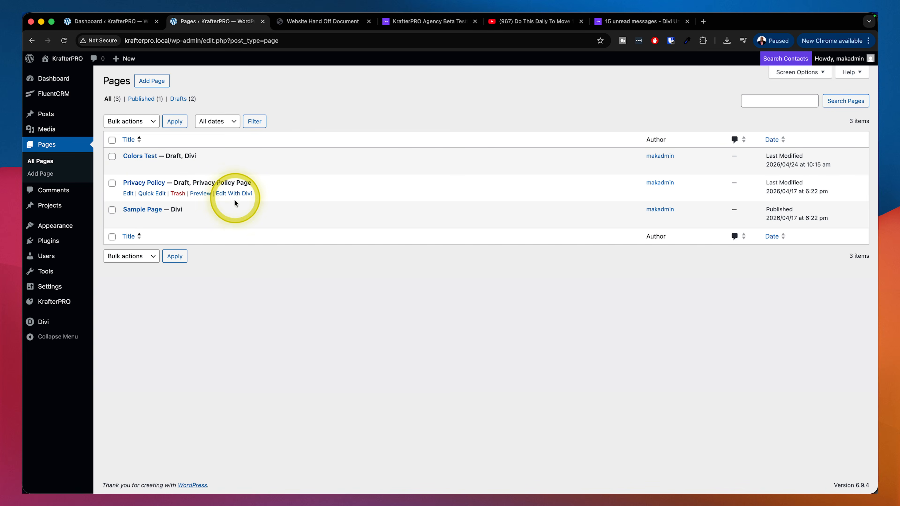
{"action": "left_click", "coordinate": [217, 221]}
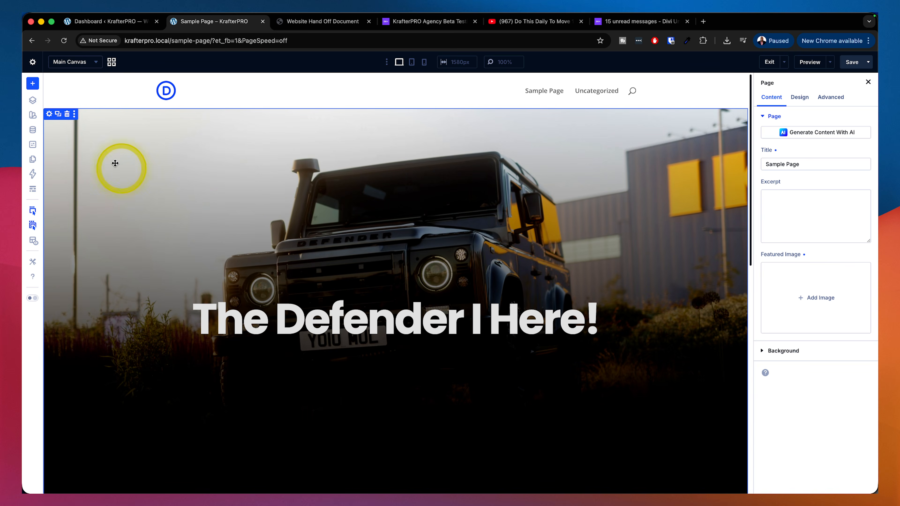
{"action": "left_click", "coordinate": [67, 114]}
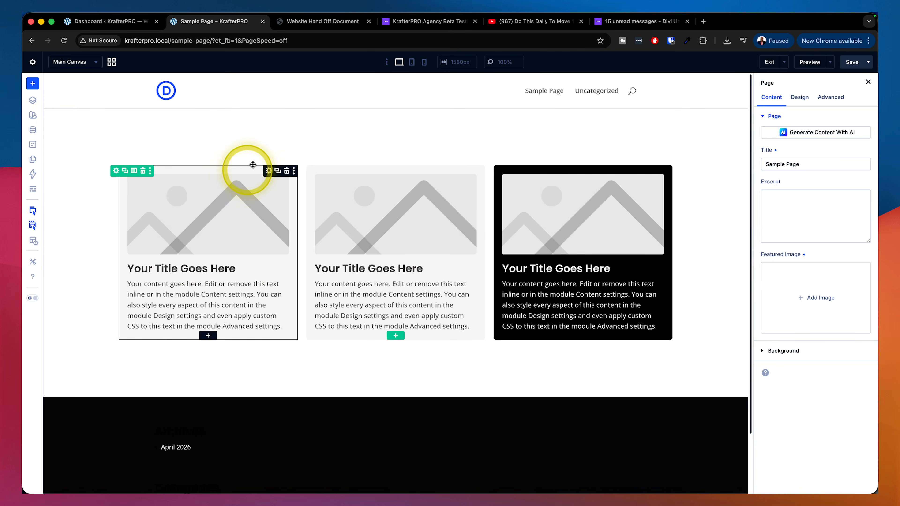
- Add a single-column row below the three cards, containing a Heading module and a Text module
{"action": "left_click", "coordinate": [395, 336]}
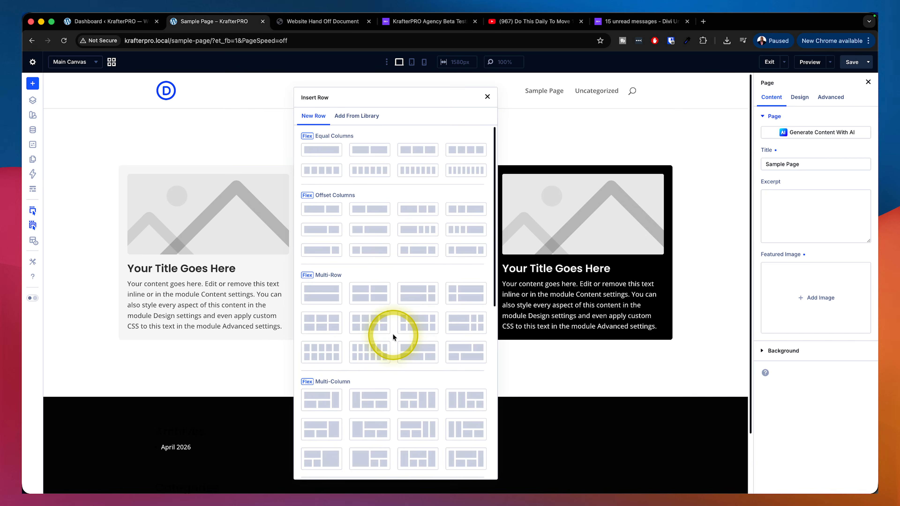
{"action": "left_click", "coordinate": [340, 164]}
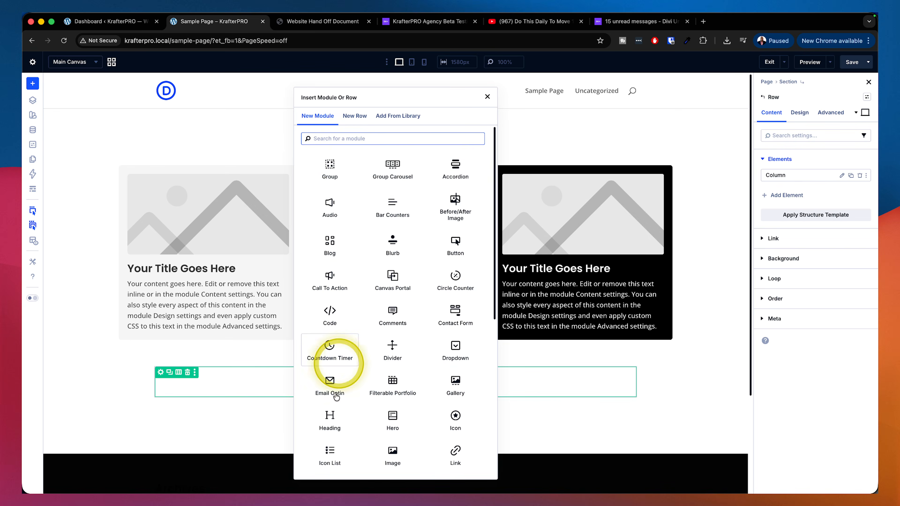
{"action": "left_click", "coordinate": [330, 419]}
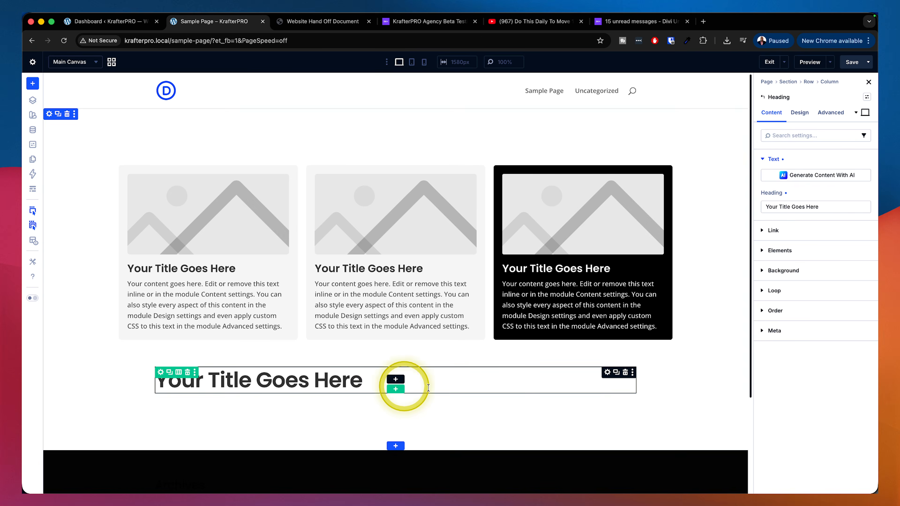
{"action": "left_click", "coordinate": [394, 381]}
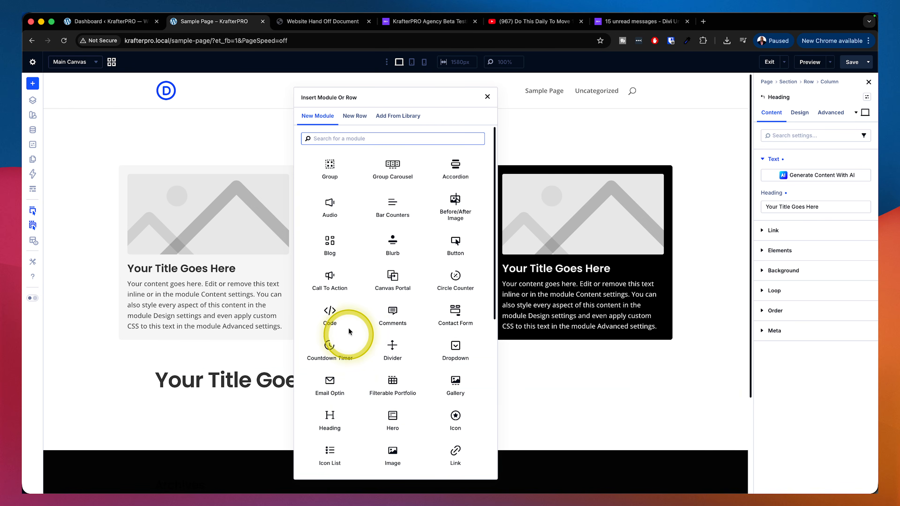
{"action": "type", "text": "text"}
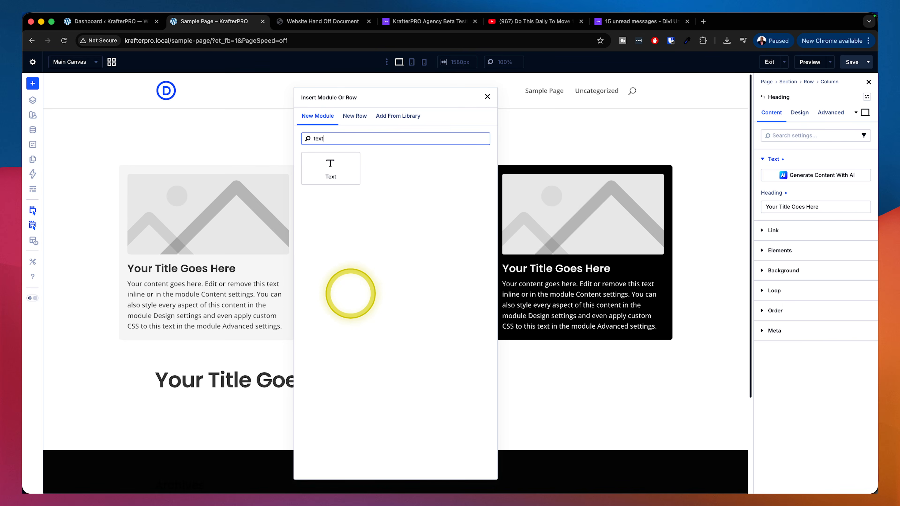
{"action": "left_click", "coordinate": [351, 181]}
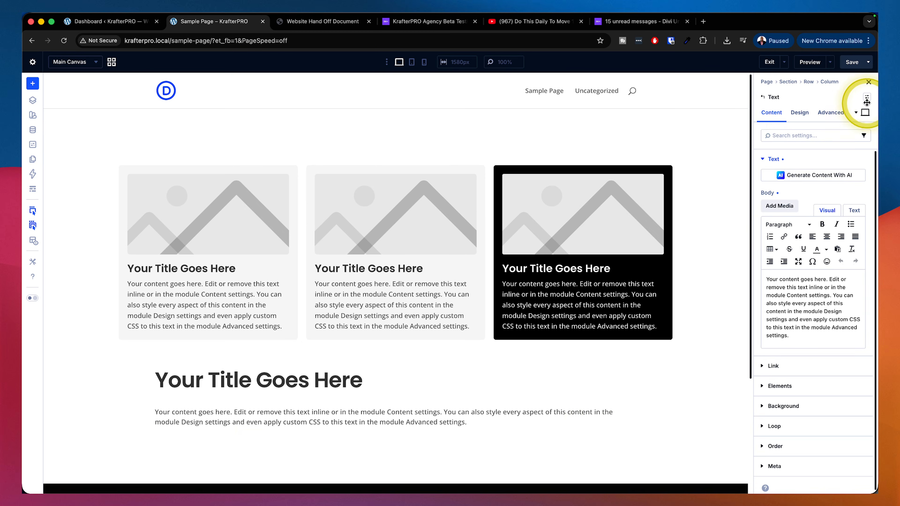
- Assign the k-body text (base) preset to the new Text module and k-display medium to the Heading module
{"action": "left_click", "coordinate": [867, 98]}
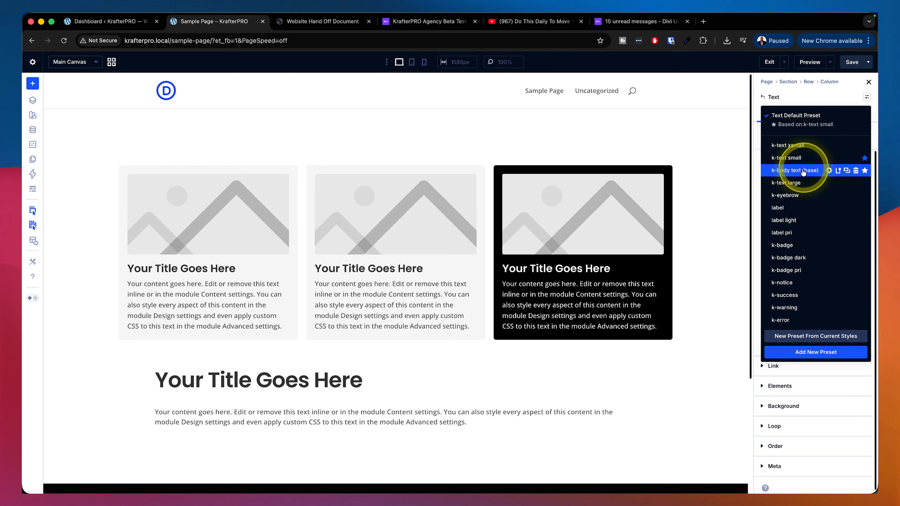
{"action": "left_click", "coordinate": [796, 170]}
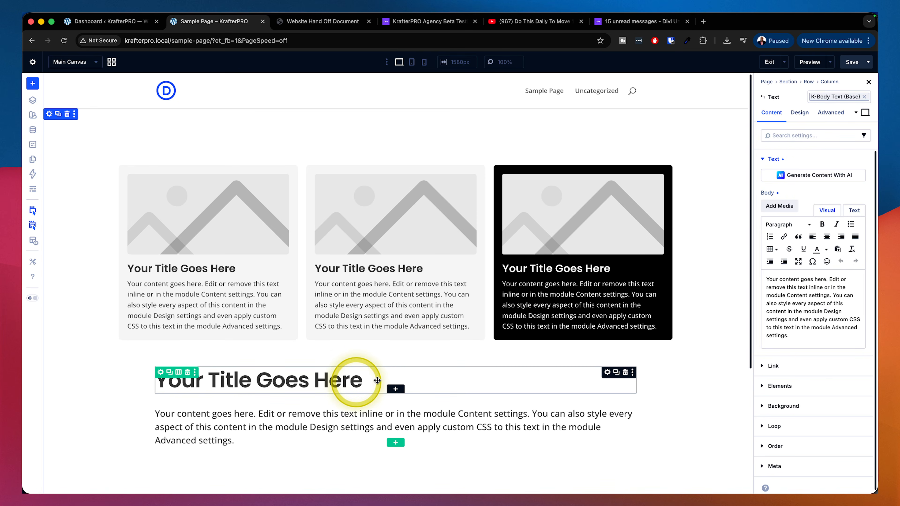
{"action": "left_click", "coordinate": [606, 373]}
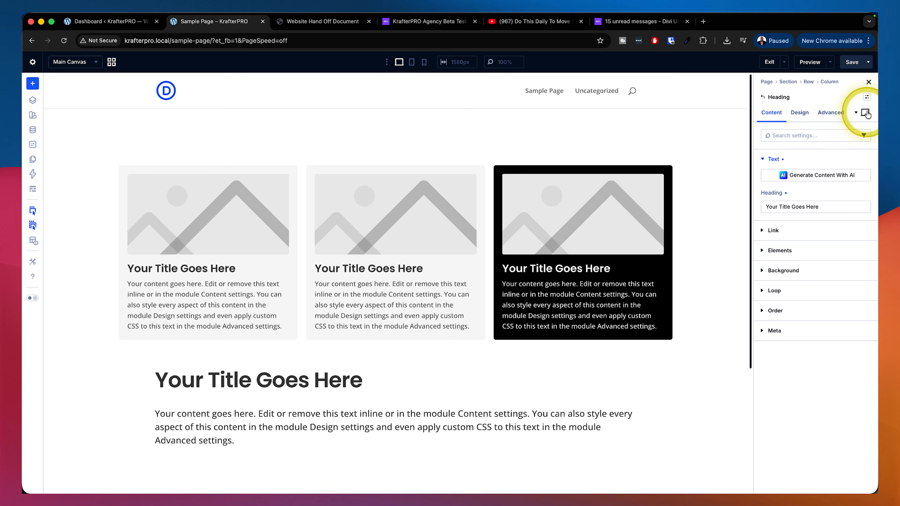
{"action": "left_click", "coordinate": [868, 98]}
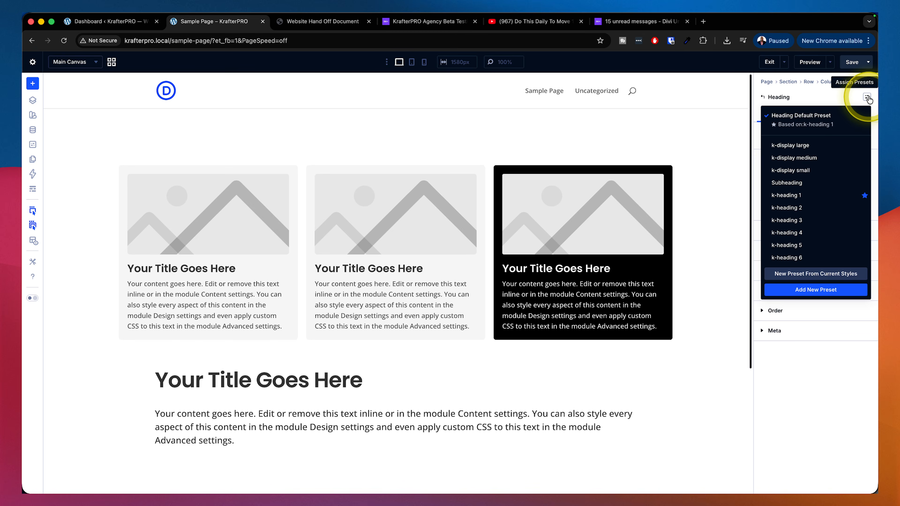
{"action": "left_click", "coordinate": [806, 158]}
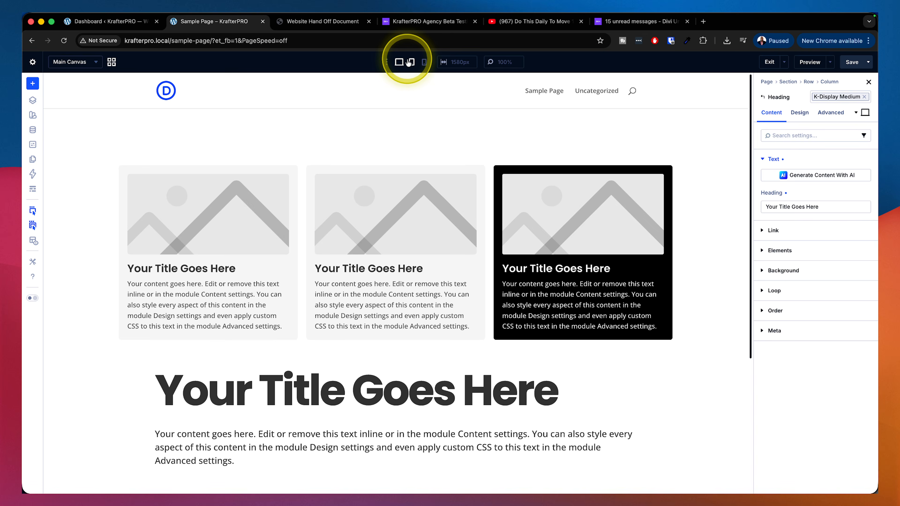
- Check the new heading and text at tablet, phone and desktop widths and in the full page preview
{"action": "left_click", "coordinate": [412, 63]}
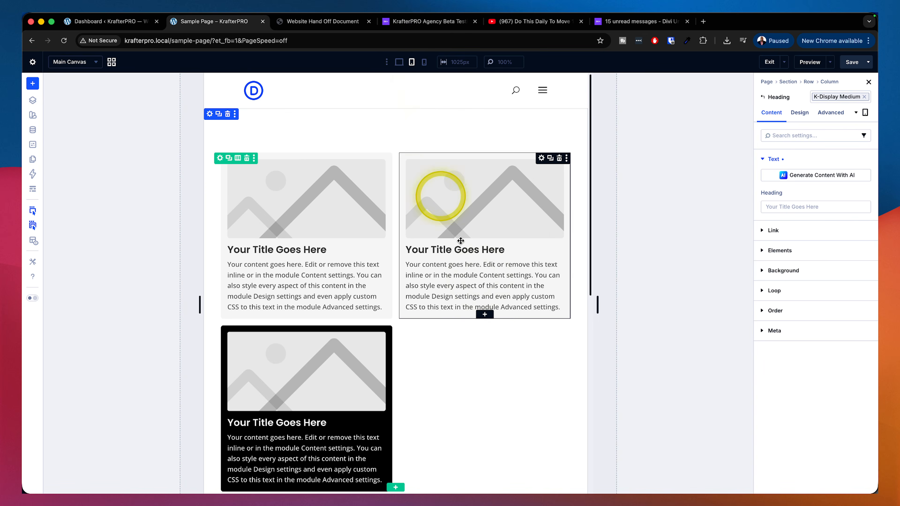
{"action": "scroll", "coordinate": [518, 343], "scroll_direction": "down", "scroll_amount": 5}
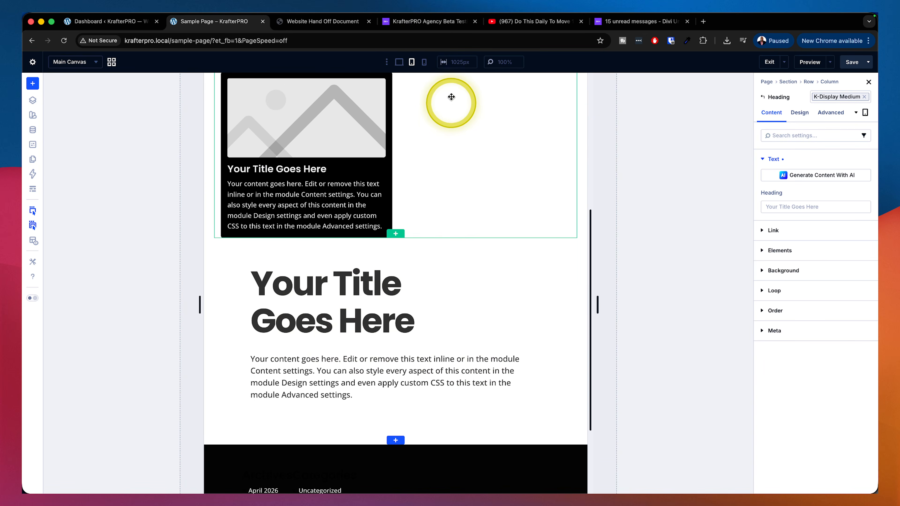
{"action": "left_click", "coordinate": [424, 62]}
{"action": "scroll", "coordinate": [458, 326], "scroll_direction": "down", "scroll_amount": 5}
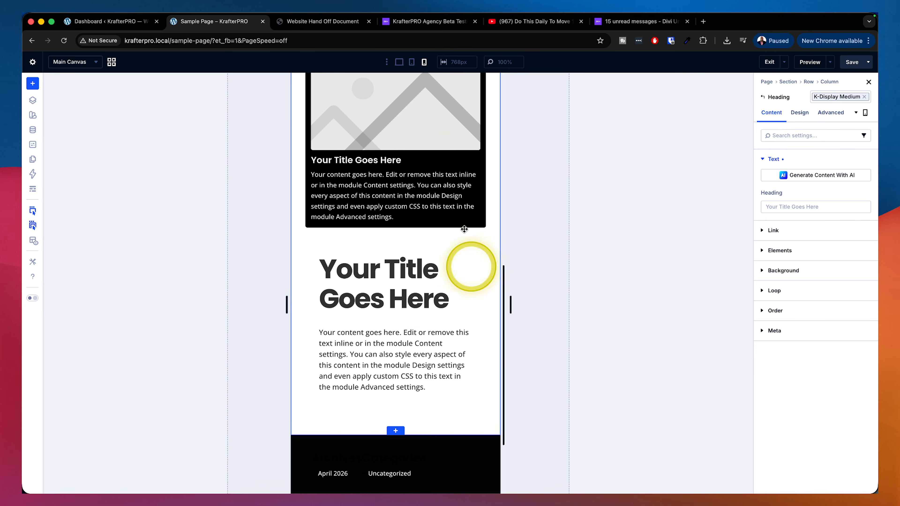
{"action": "left_click", "coordinate": [399, 62]}
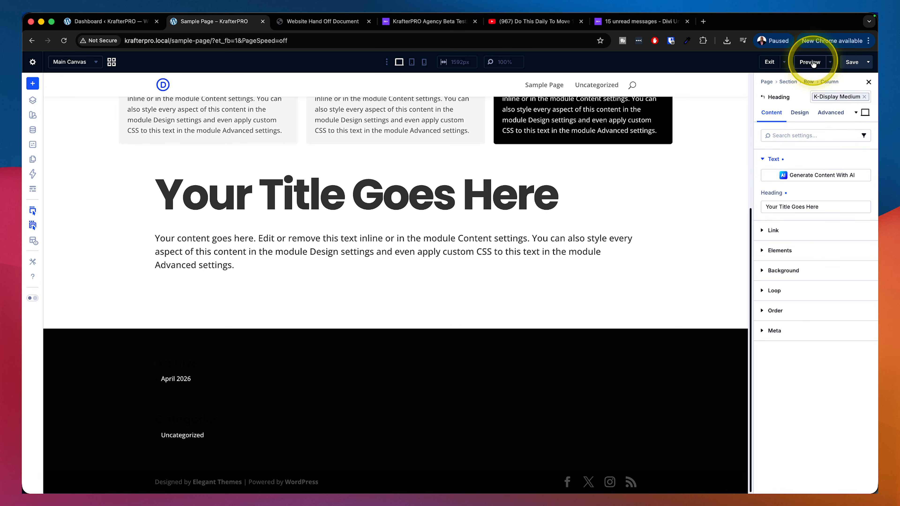
{"action": "left_click", "coordinate": [830, 66]}
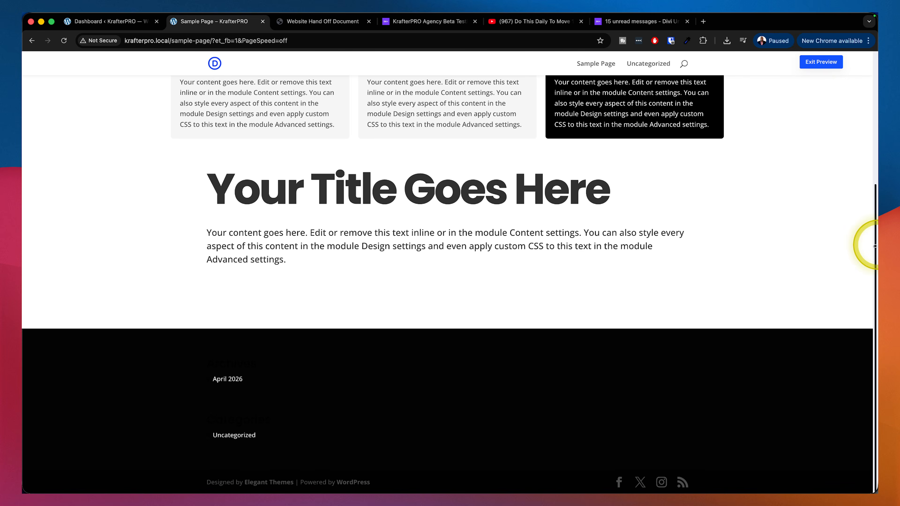
{"action": "left_click_drag", "start_coordinate": [874, 250], "coordinate": [875, 272]}
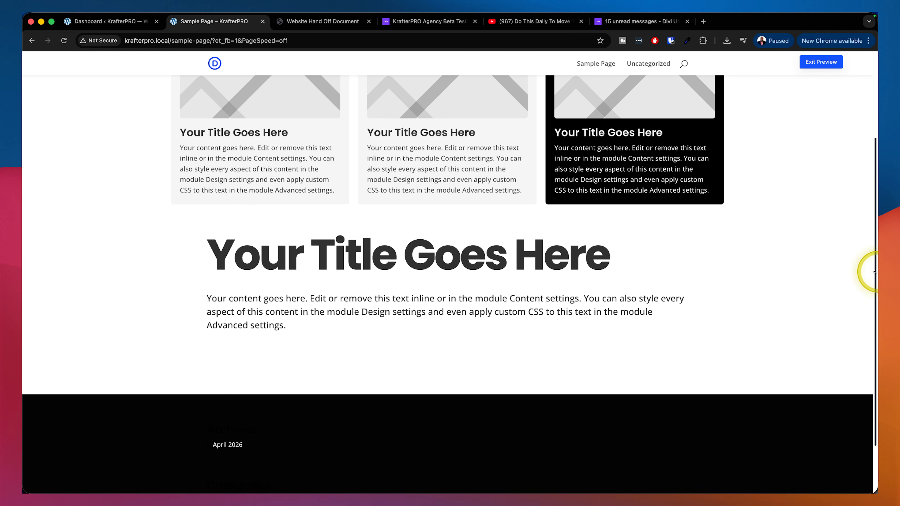
- Return to the KrafterPRO dashboard and download a full JSON backup of the site's design system
{"action": "left_click", "coordinate": [117, 21]}
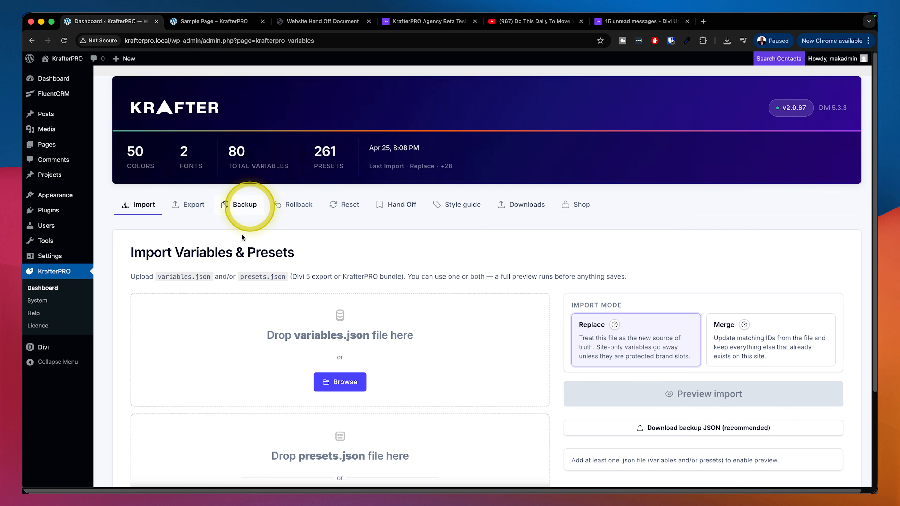
{"action": "left_click", "coordinate": [255, 206]}
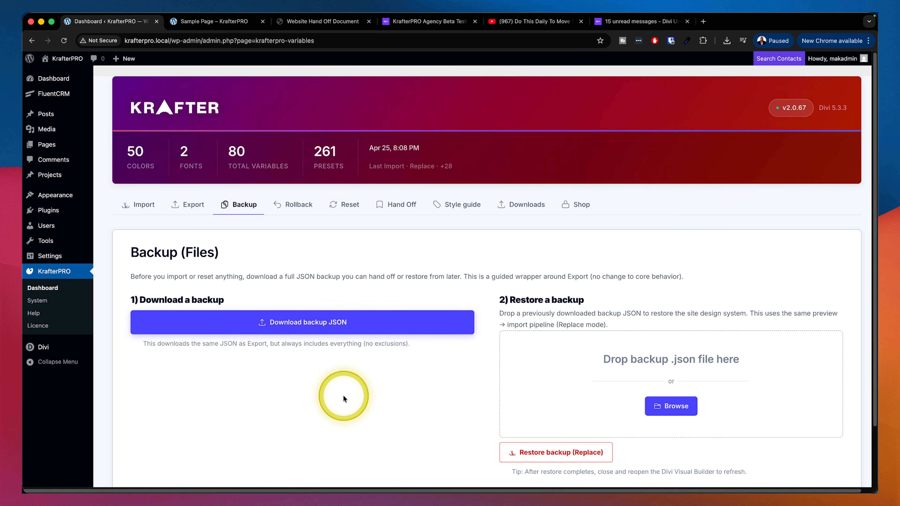
{"action": "left_click", "coordinate": [335, 321]}
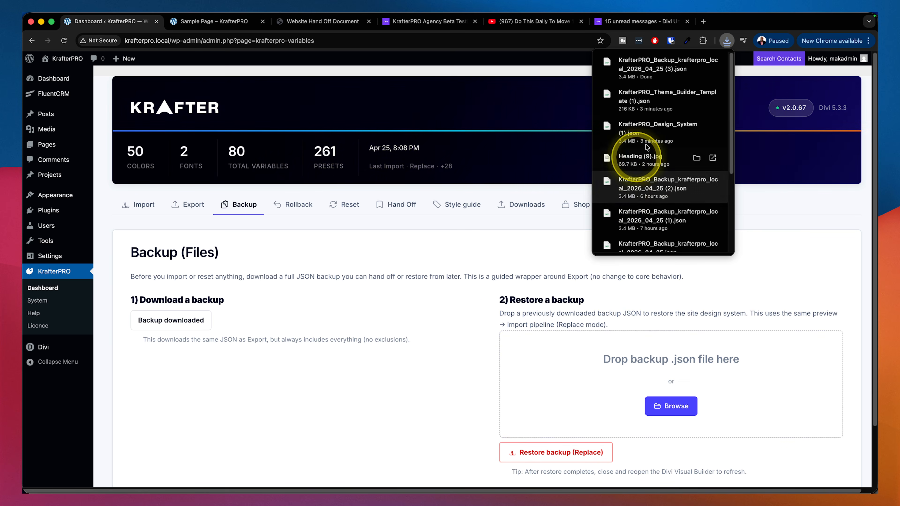
- Look over KrafterPRO's import options and return to the backup and restore options
{"action": "left_click", "coordinate": [154, 217]}
{"action": "left_click", "coordinate": [154, 217]}
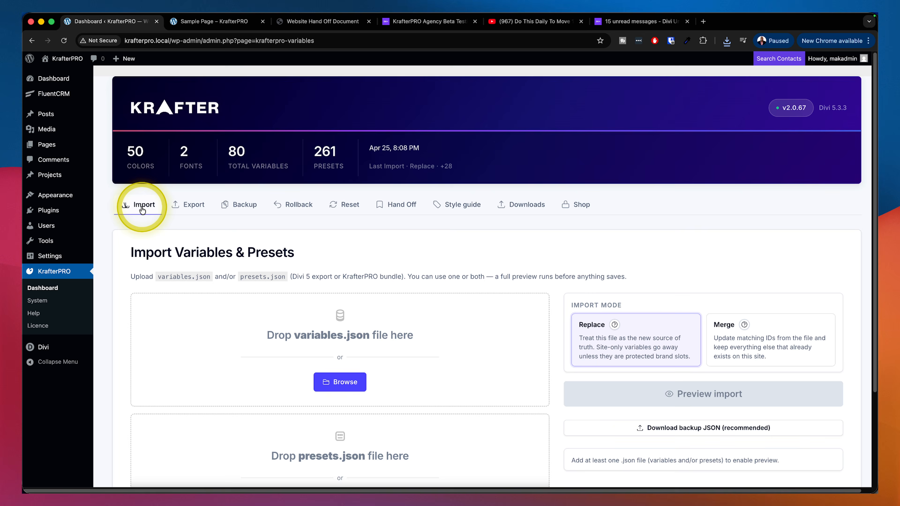
{"action": "left_click", "coordinate": [235, 210]}
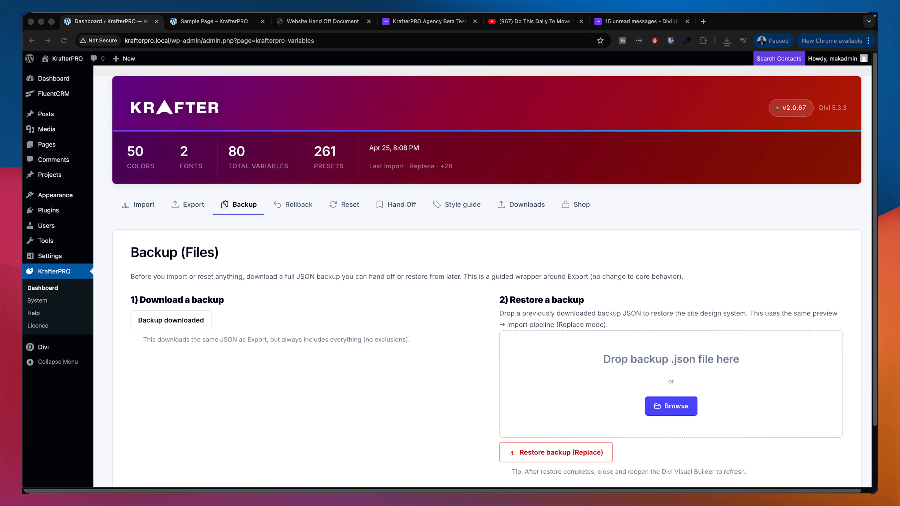
- Add the downloaded backup JSON file to the drop area for restoring a backup
{"action": "left_click_drag", "start_coordinate": [407, 292], "coordinate": [663, 402]}
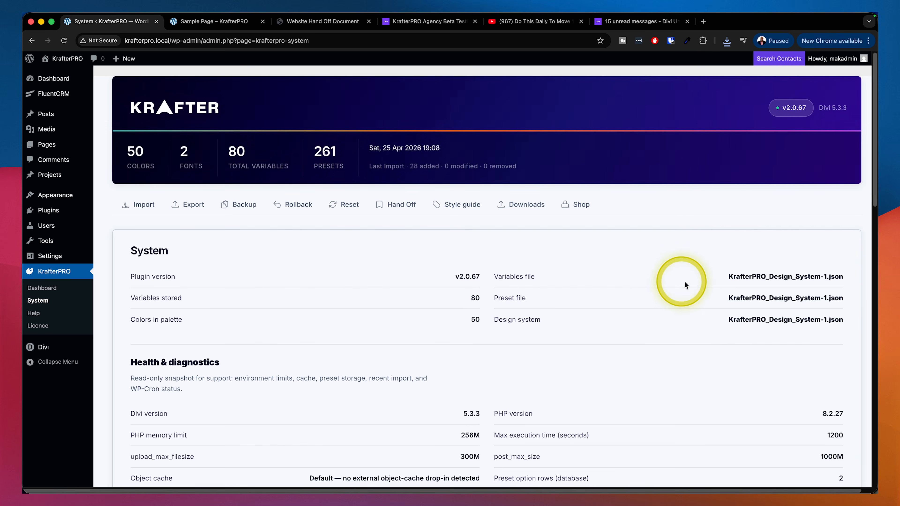
- Examine KrafterPRO's System page, including the health and diagnostics details and the diagnostics JSON for support
{"action": "scroll", "coordinate": [669, 400], "scroll_direction": "down", "scroll_amount": 1}
{"action": "scroll", "coordinate": [669, 405], "scroll_direction": "down", "scroll_amount": 5}
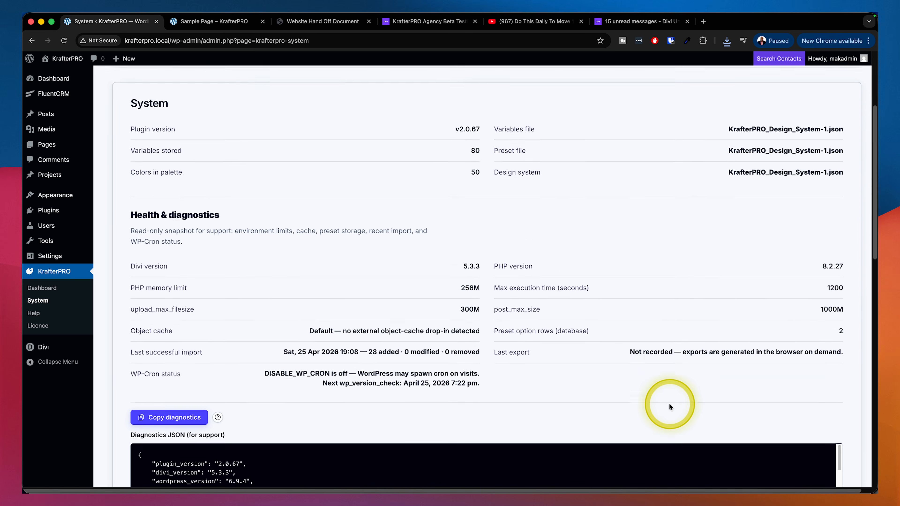
{"action": "scroll", "coordinate": [670, 406], "scroll_direction": "down", "scroll_amount": 3}
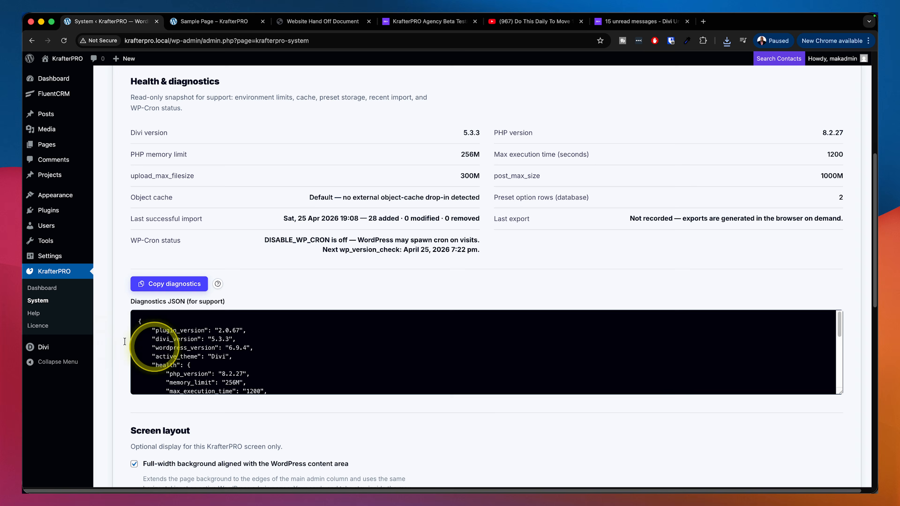
- Open KrafterPRO's Help page and look over the quick start video, support links and release notes
{"action": "left_click", "coordinate": [33, 314]}
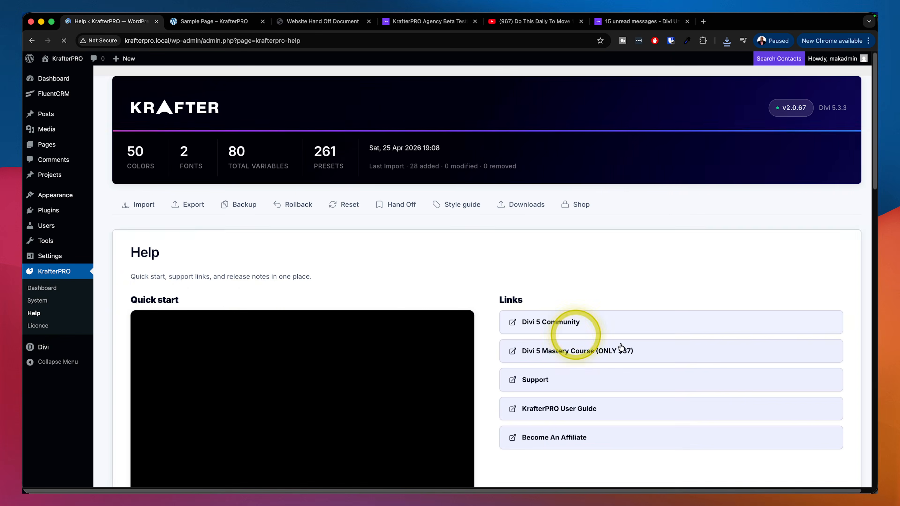
{"action": "scroll", "coordinate": [709, 402], "scroll_direction": "down", "scroll_amount": 2}
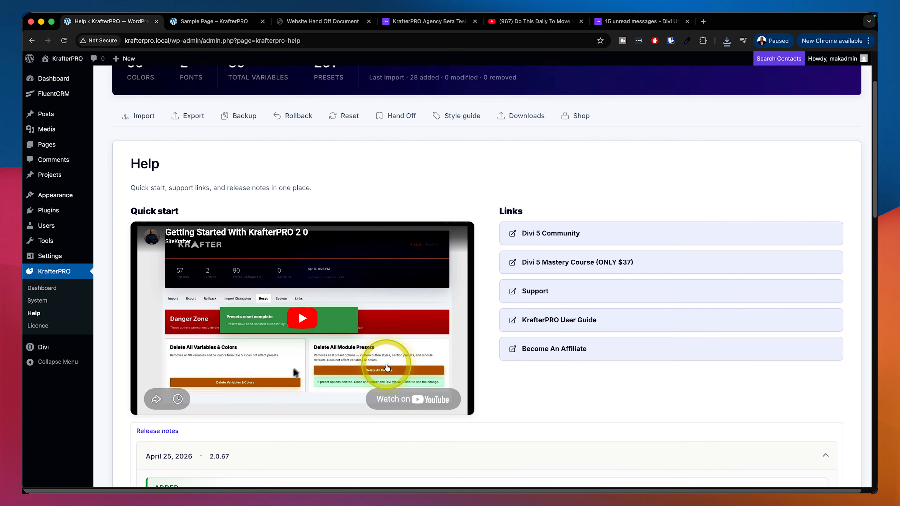
{"action": "scroll", "coordinate": [643, 402], "scroll_direction": "down", "scroll_amount": 3}
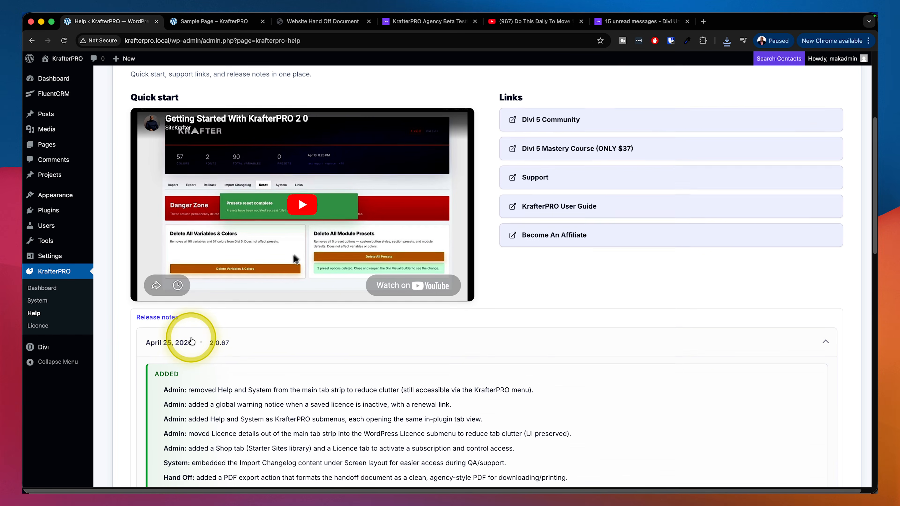
{"action": "scroll", "coordinate": [356, 383], "scroll_direction": "down", "scroll_amount": 2}
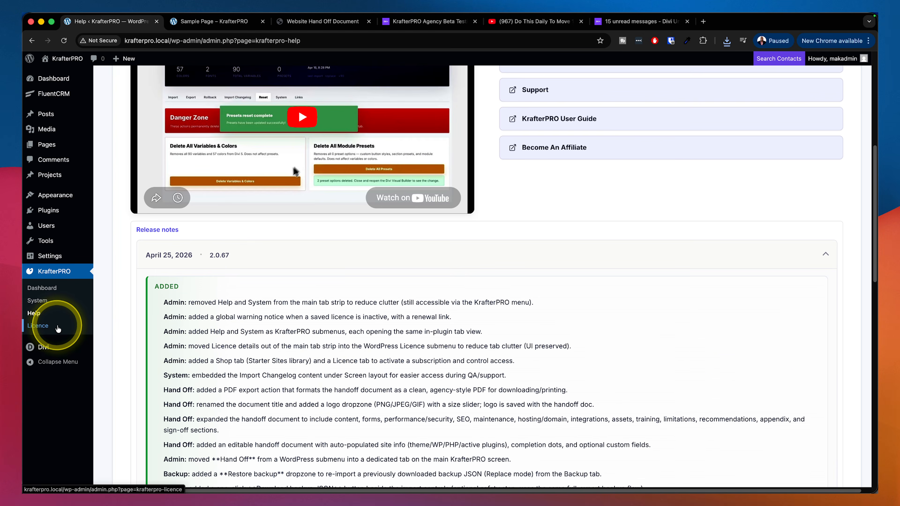
- View KrafterPRO's Licence page and the KrafterPRO Agency beta testing sign-up form, ending back on the Licence page
{"action": "left_click", "coordinate": [60, 332]}
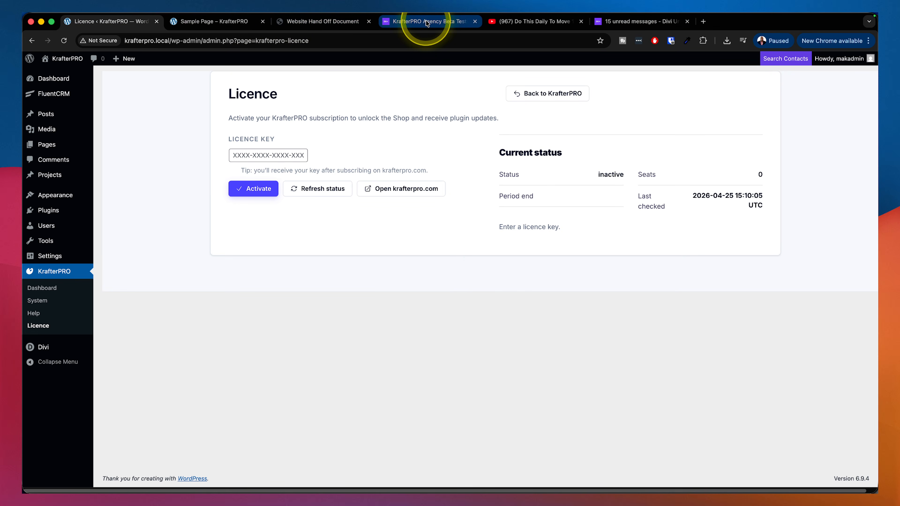
{"action": "left_click", "coordinate": [427, 23]}
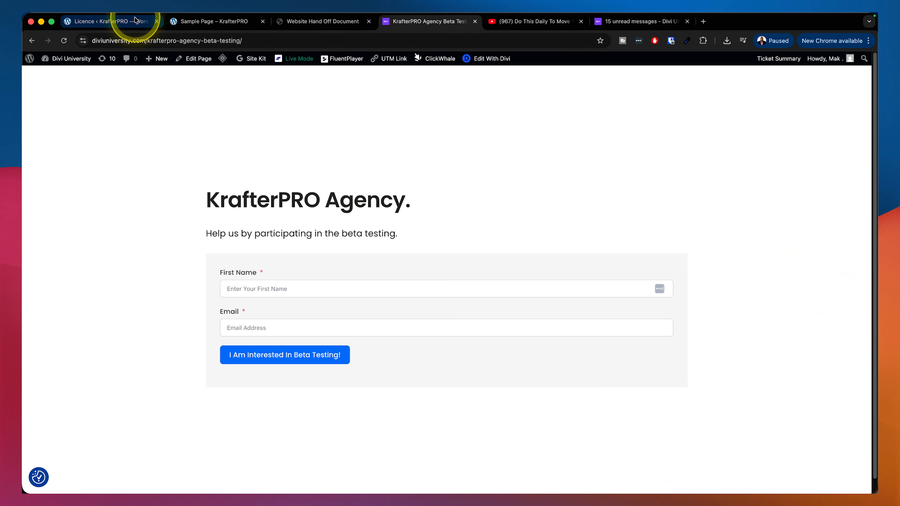
{"action": "left_click", "coordinate": [114, 21]}
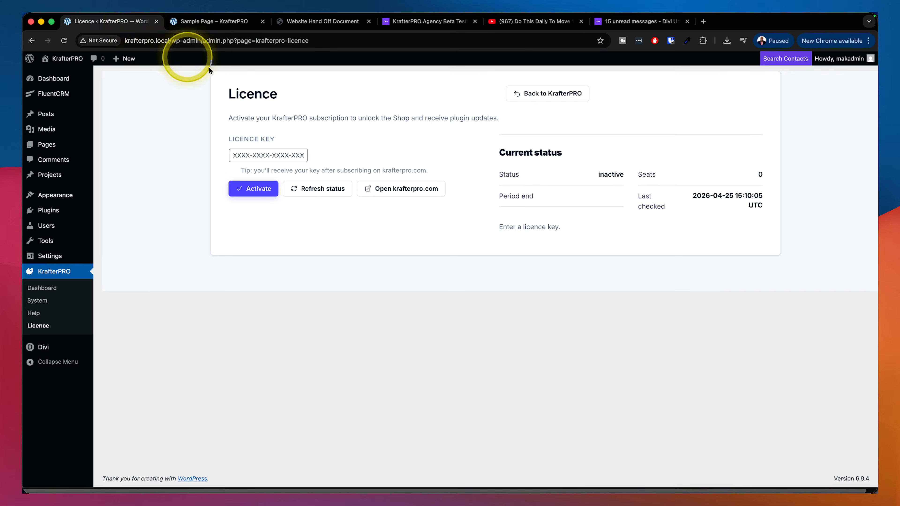
- Return to the KrafterPRO dashboard and look over the Shop section for starter sites and templates
{"action": "left_click", "coordinate": [52, 289]}
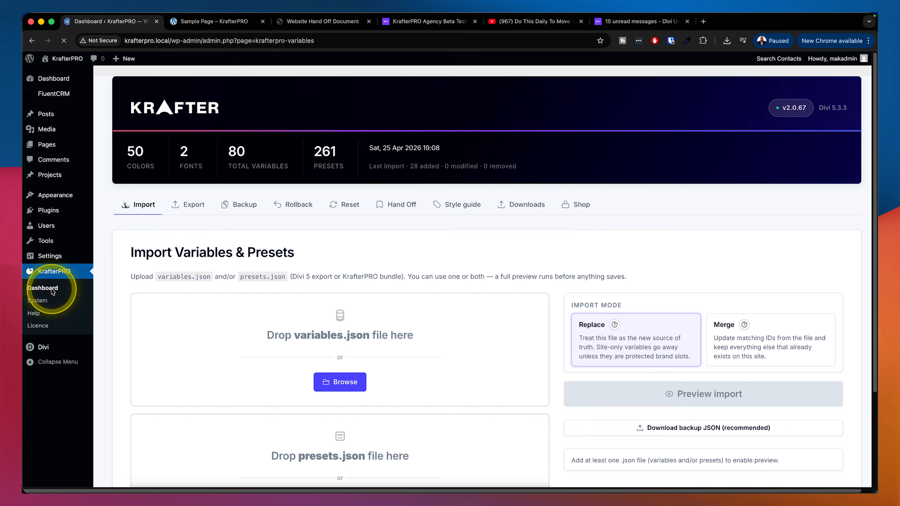
{"action": "left_click", "coordinate": [583, 210]}
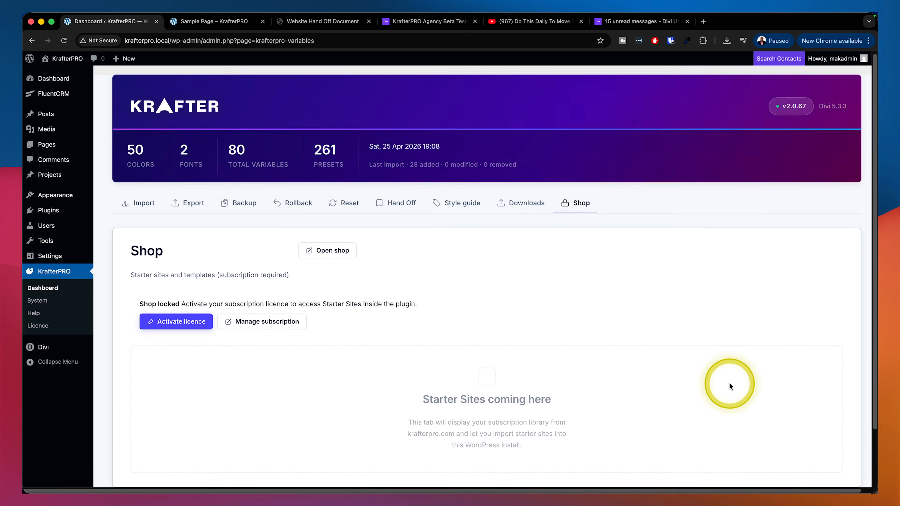
{"action": "scroll", "coordinate": [729, 383], "scroll_direction": "down", "scroll_amount": 3}
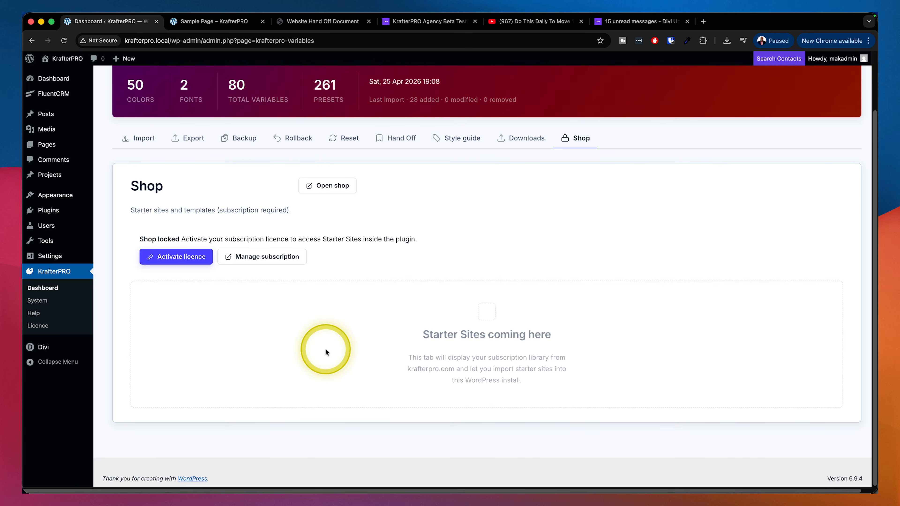
{"action": "scroll", "coordinate": [371, 344], "scroll_direction": "up", "scroll_amount": 2}
{"action": "scroll", "coordinate": [373, 348], "scroll_direction": "up", "scroll_amount": 1}
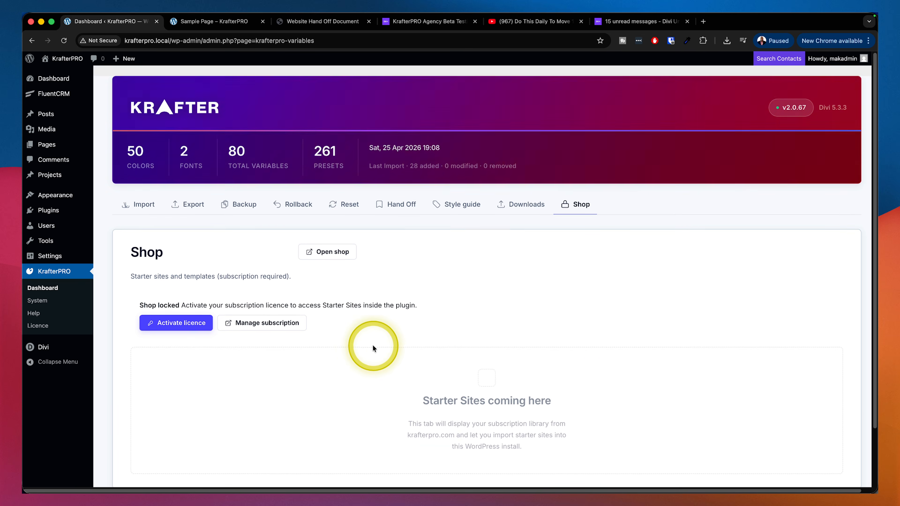